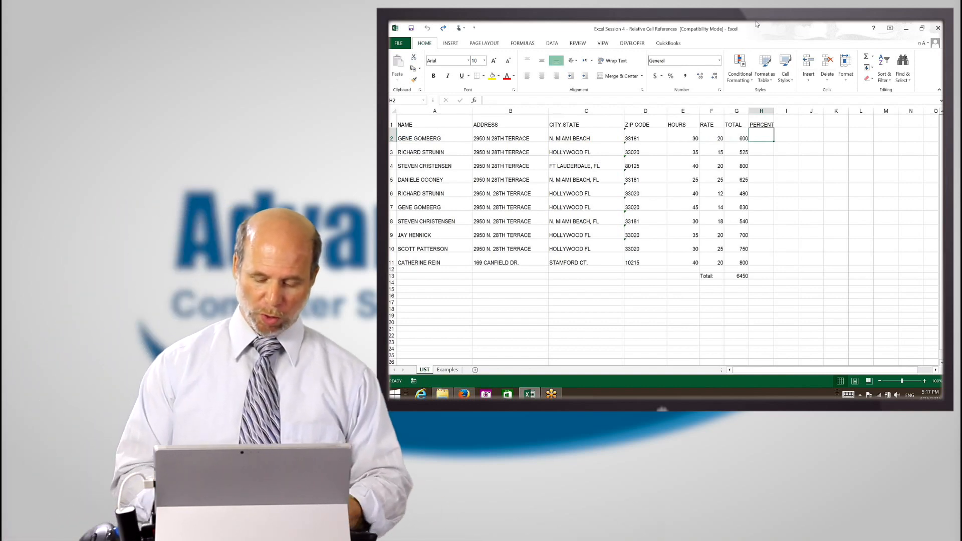
Enter the formula =600/6450 in the first PERCENT cell, H2
text(=)
text(600)
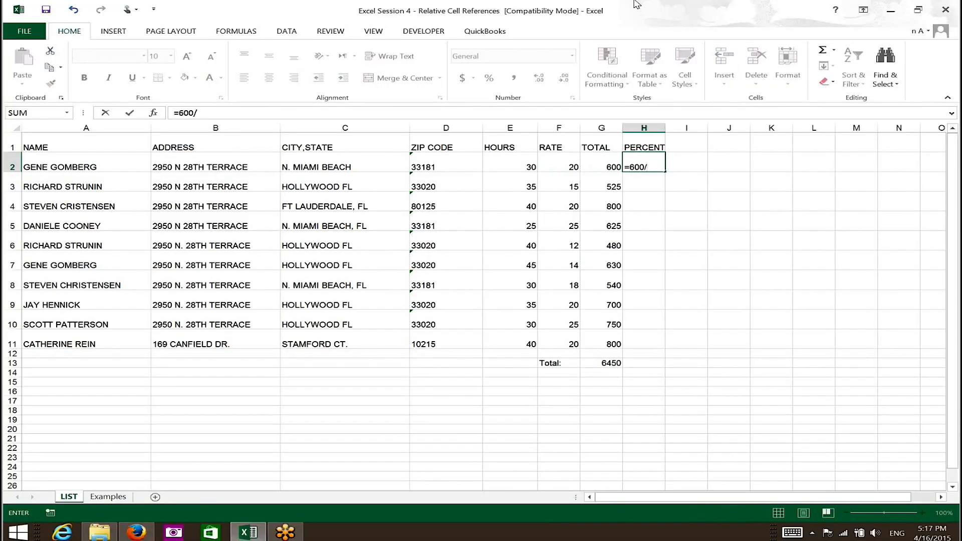
text(/6450)
key(Return)
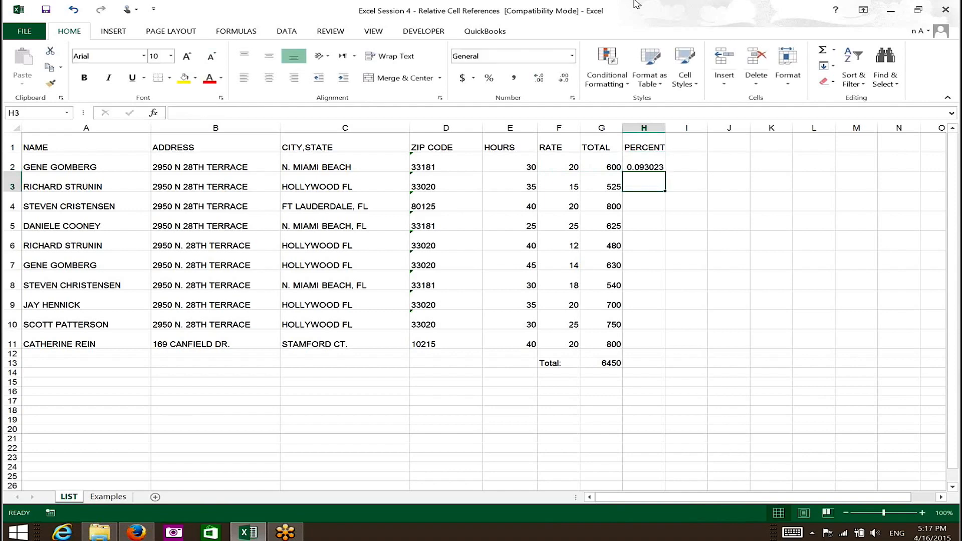
key(Up)
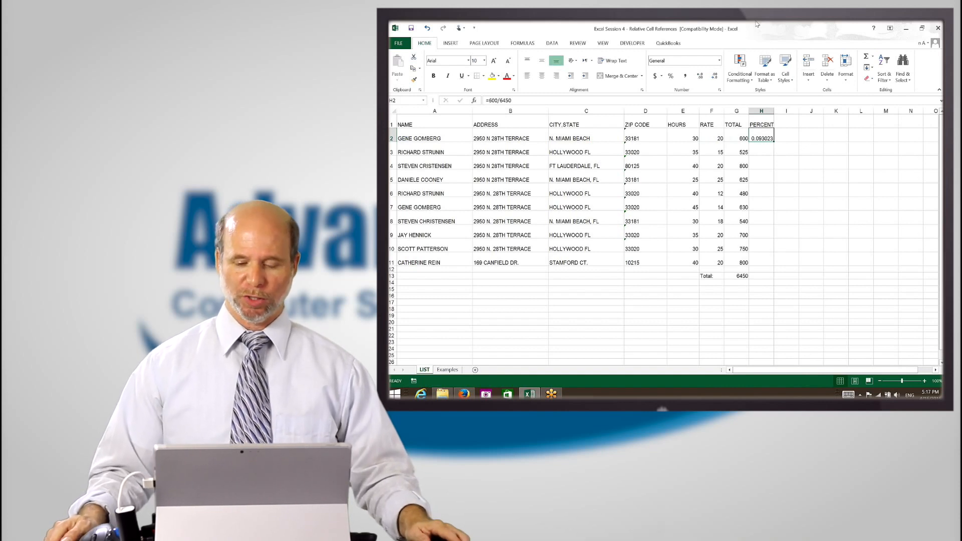
Replace the formula in H2 with =G2/G13, dividing the row's total by the grand total
key(Delete)
text(=)
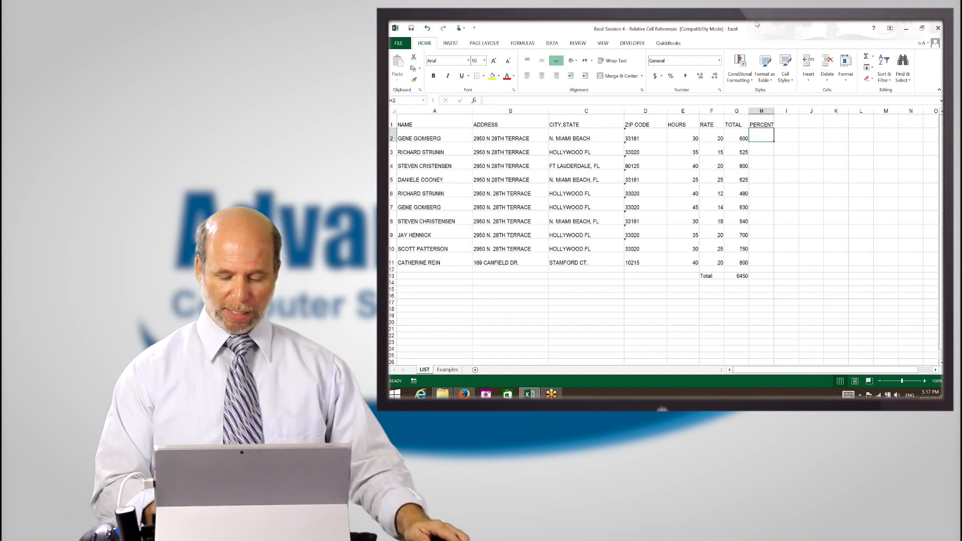
key(Left)
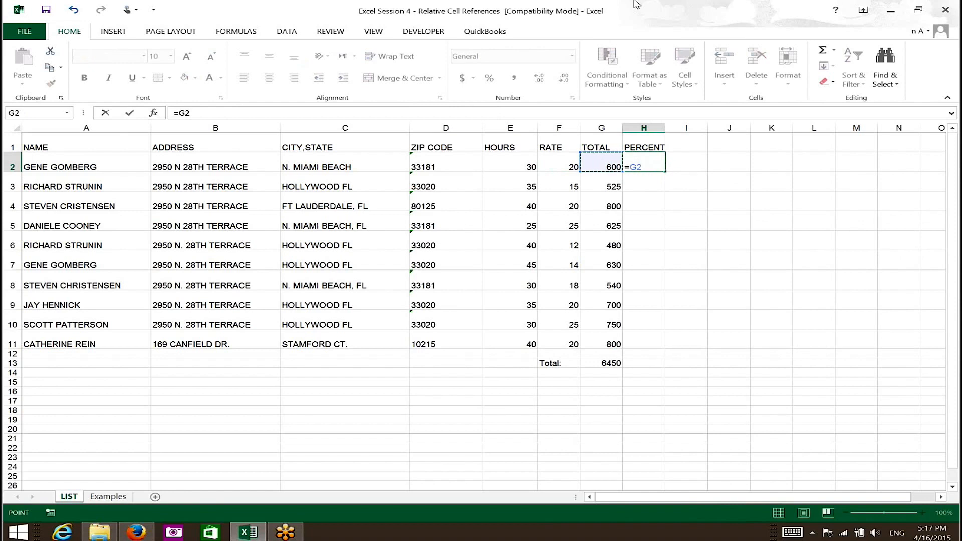
text(/g13)
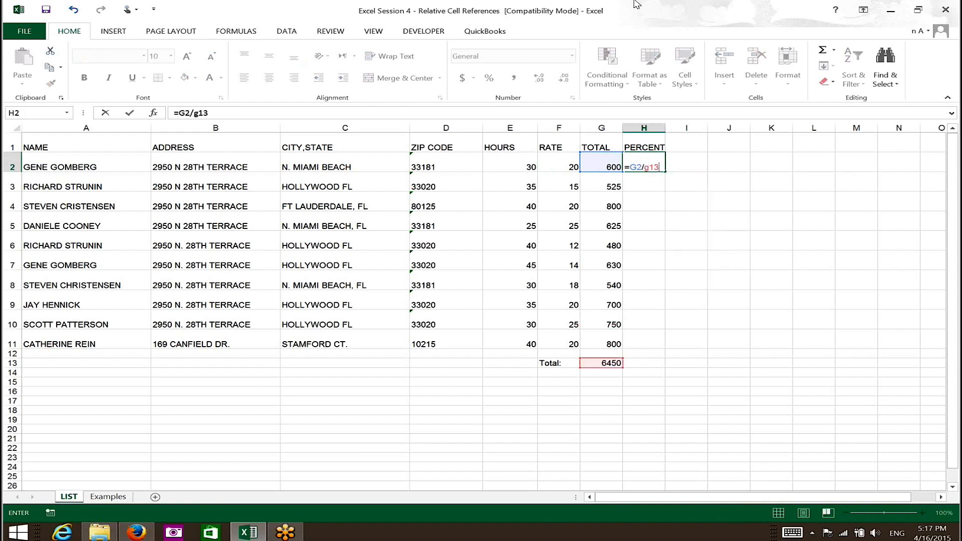
key(Return)
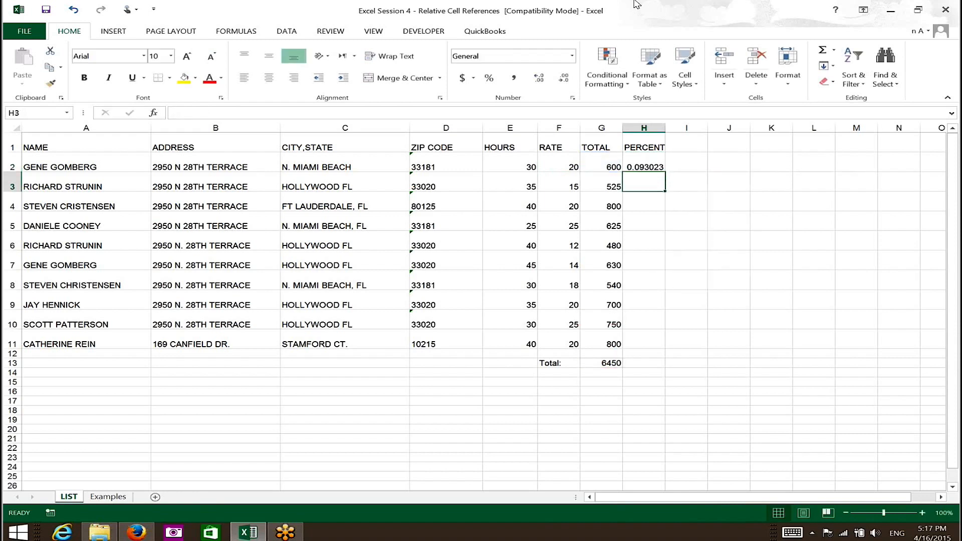
Copy the percentage formula from H2 down the PERCENT column through H11
key(Up)
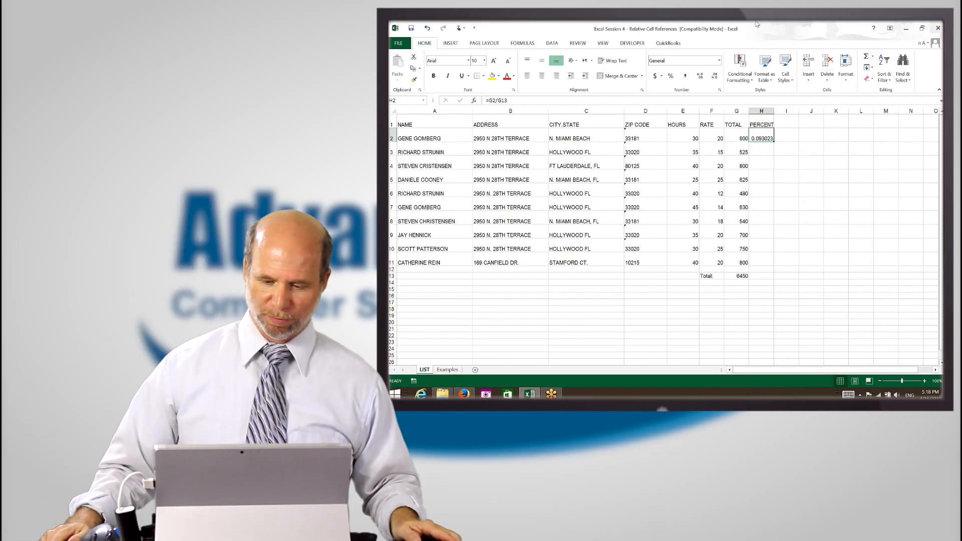
key(ctrl+c)
key(shift+Down)
key(shift+Down)
key(shift+Down)
key(shift+Down)
key(shift+Down)
key(shift+Down)
key(shift+Down)
key(shift+Down)
key(shift+Down)
key(shift+Down)
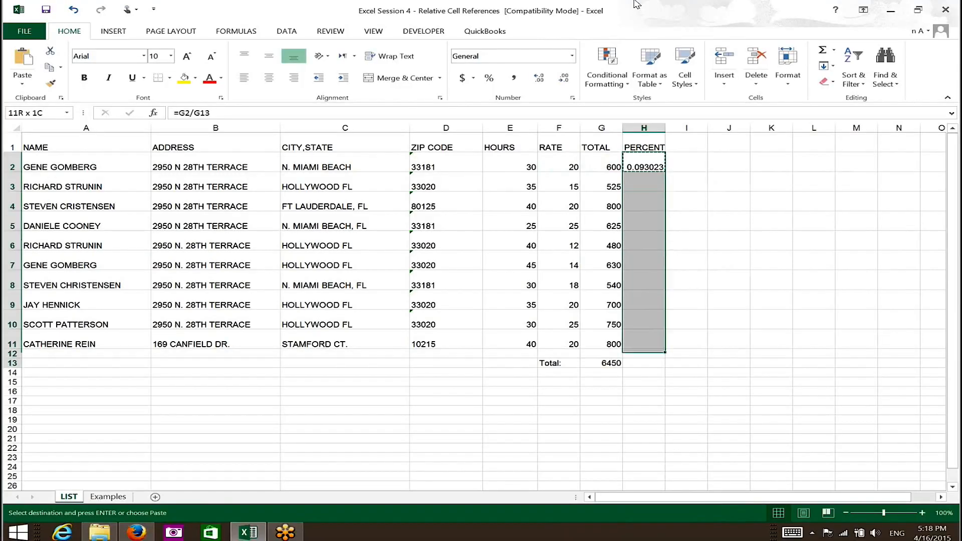
key(shift+Up)
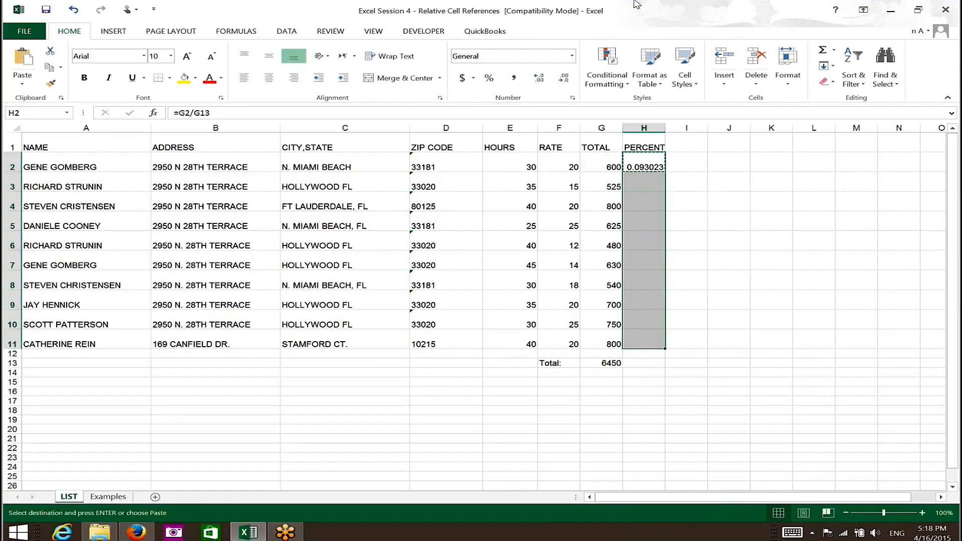
key(Return)
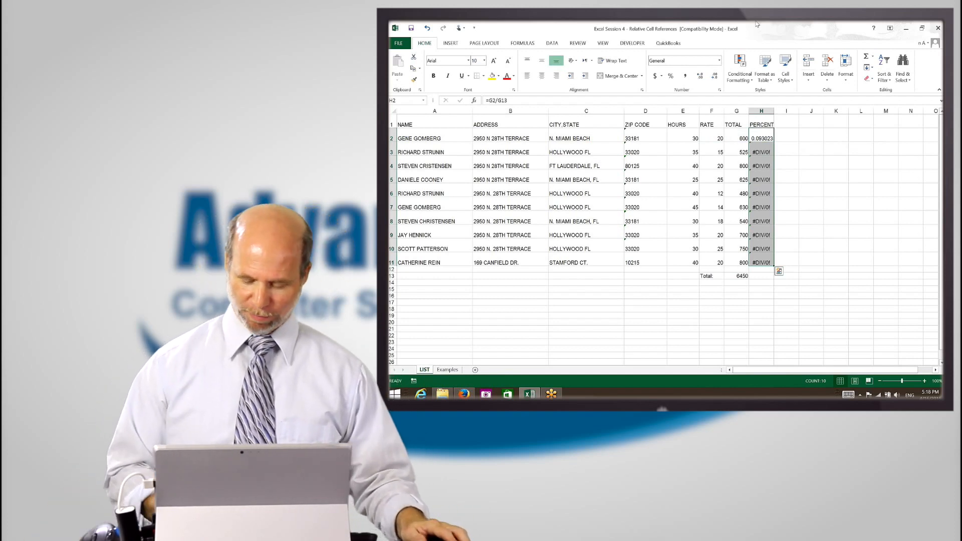
Undo the pasted percentage formulas and clear the copy selection
key(ctrl+z)
key(ctrl+c)
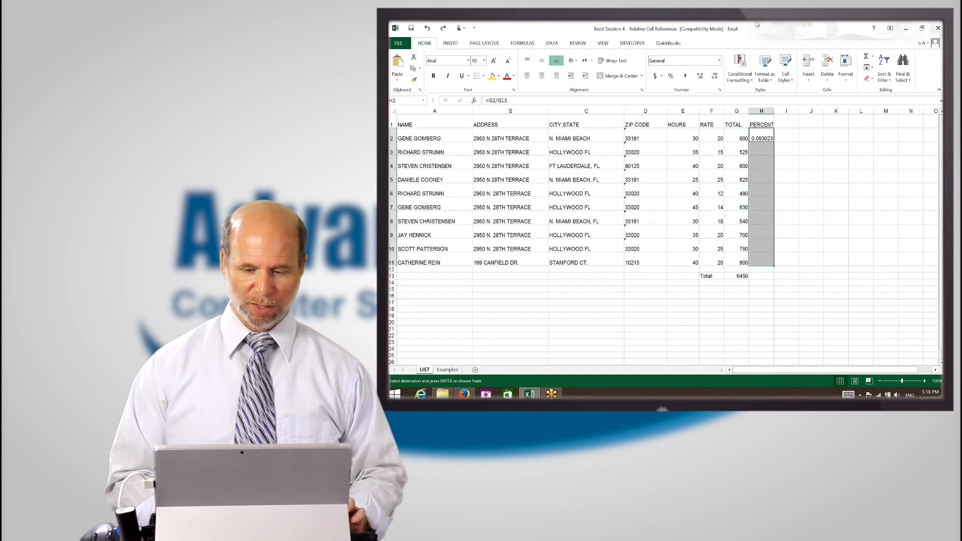
key(Escape)
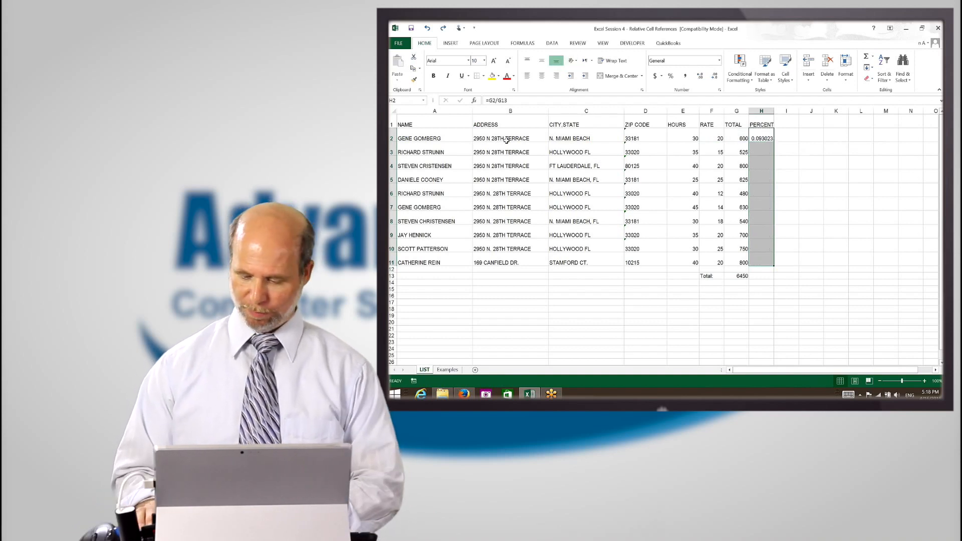
On the Examples sheet, enter 1 in cell C5 and 2 in cell C6
key(ctrl+Page_Down)
click(463, 143)
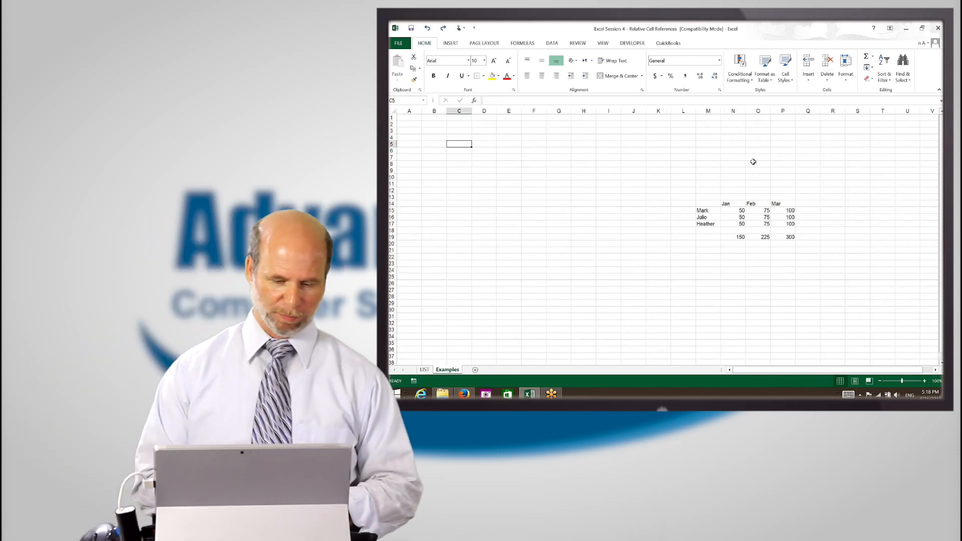
text(1)
key(Return)
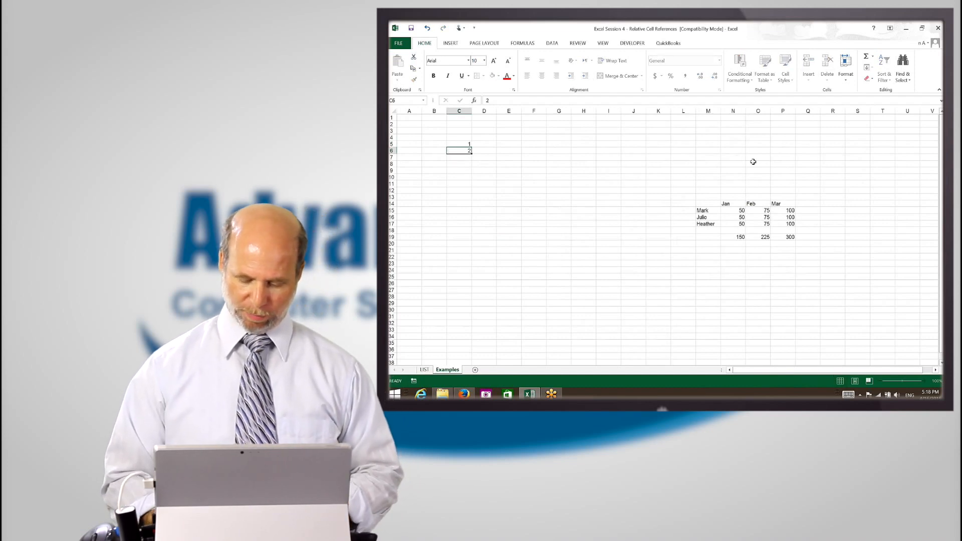
text(2)
key(Return)
Extend the number series from C5:C6 down to 23 in cell C27
key(Up)
key(Up)
key(shift+Down)
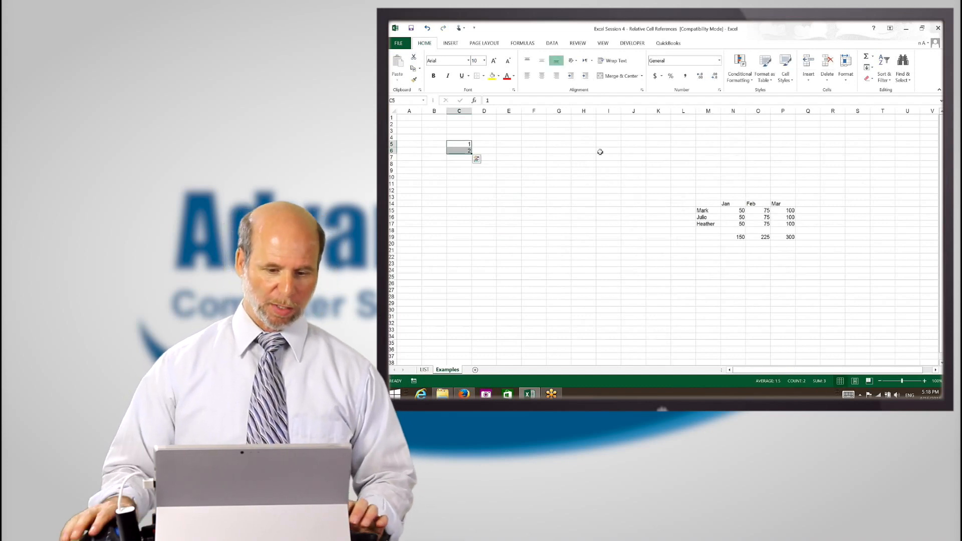
drag(471, 153, 472, 293)
Add an AutoSum formula in C29 that totals the range C5:C28
click(459, 303)
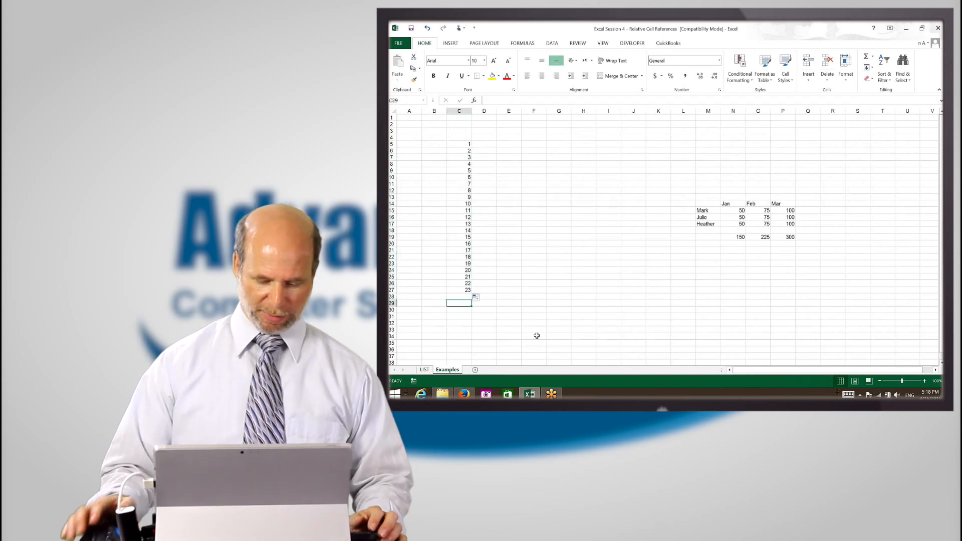
key(alt+equal)
key(Return)
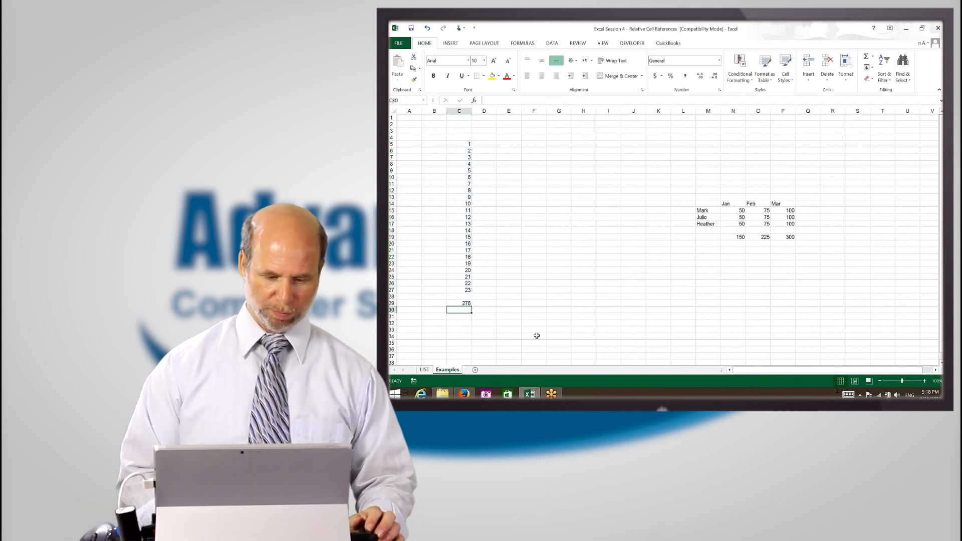
Examine which cells the sum formula in C29 references
key(Up)
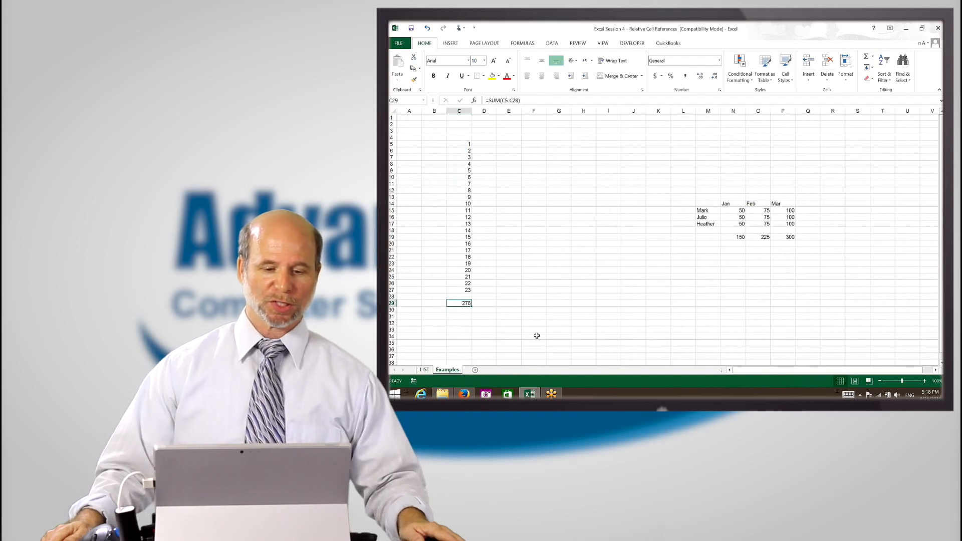
key(F2)
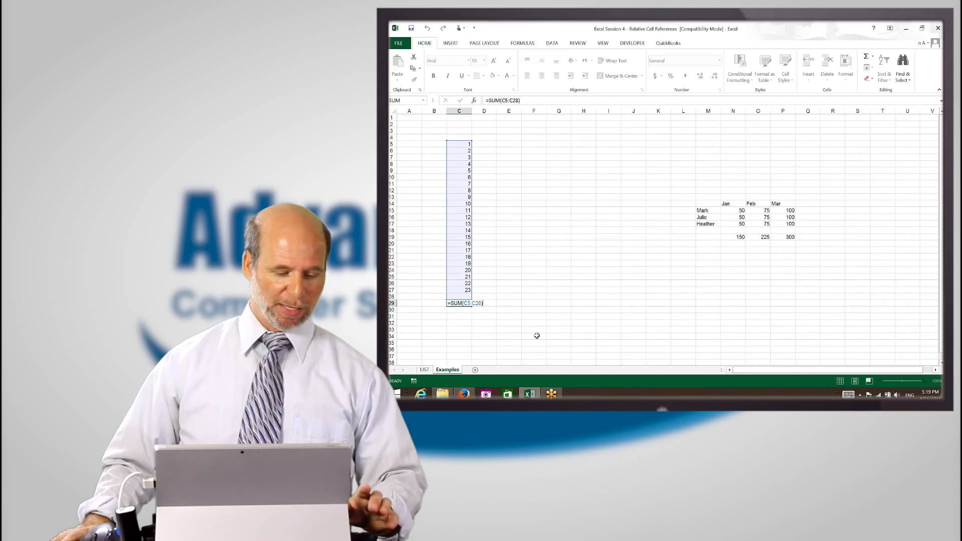
key(Return)
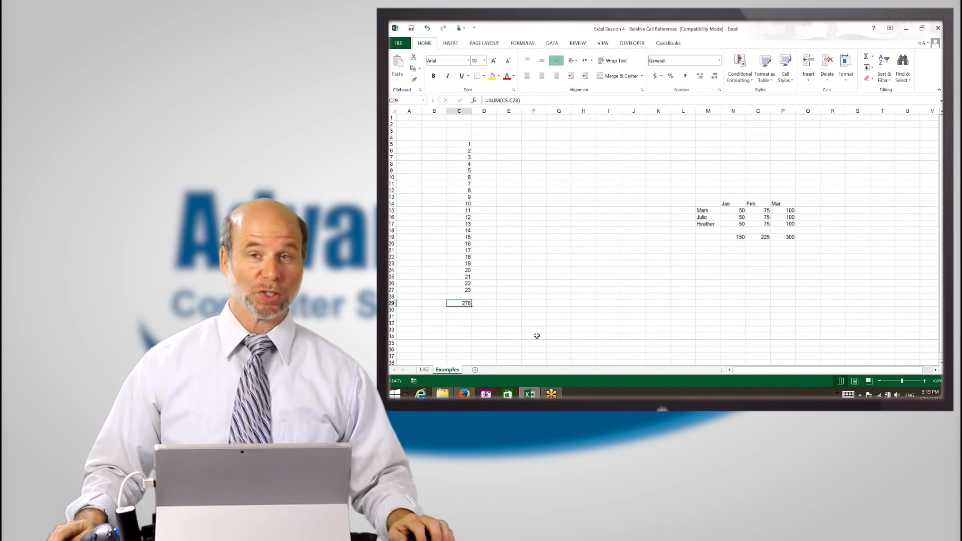
Enter the value 5 in each of the cells E18 to E22
key(Right)
key(Up)
key(Up)
key(Up)
key(Up)
key(Up)
key(Up)
key(Up)
key(Up)
key(Up)
key(Up)
key(Up)
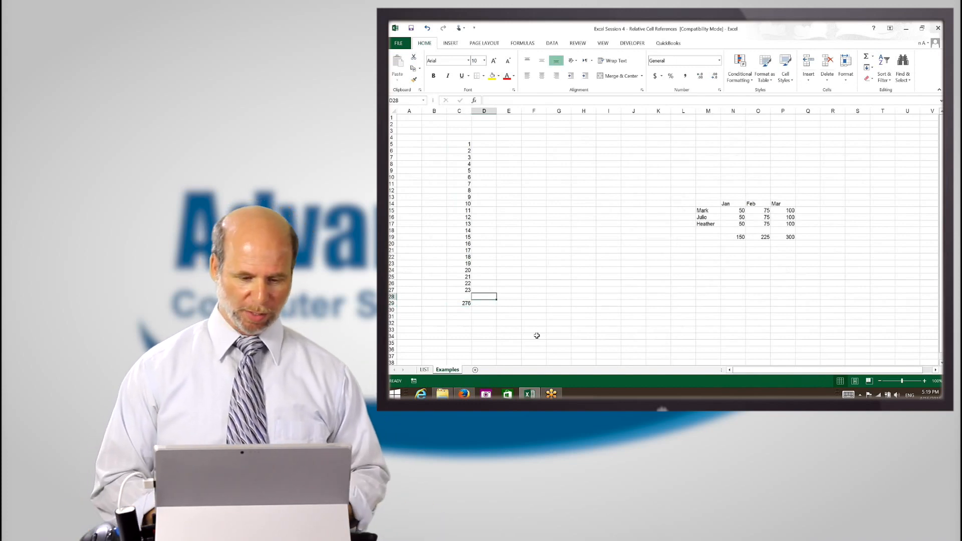
key(Right)
text(5)
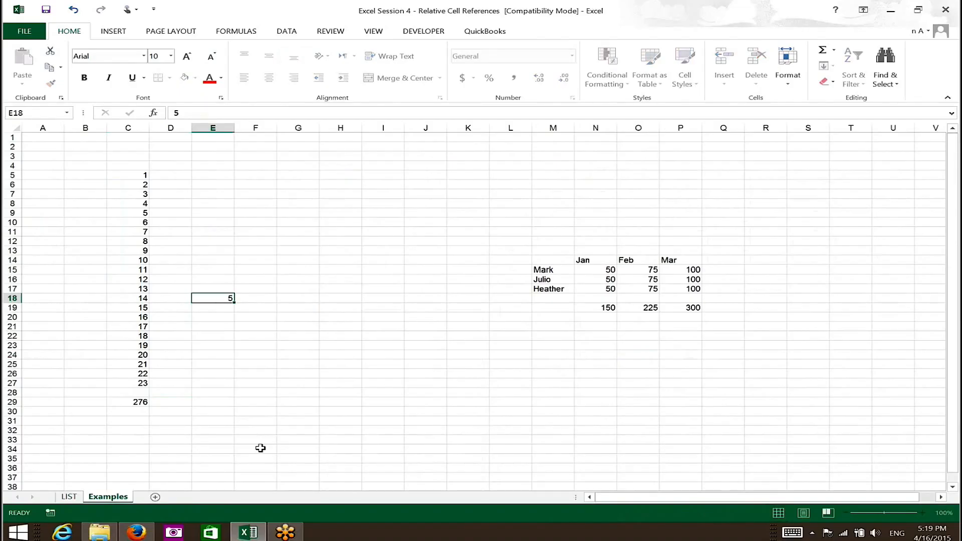
text( 5 5 5 5)
Copy the sum formula from C29 to cell E29
key(Down)
key(Down)
key(Down)
key(Down)
key(Down)
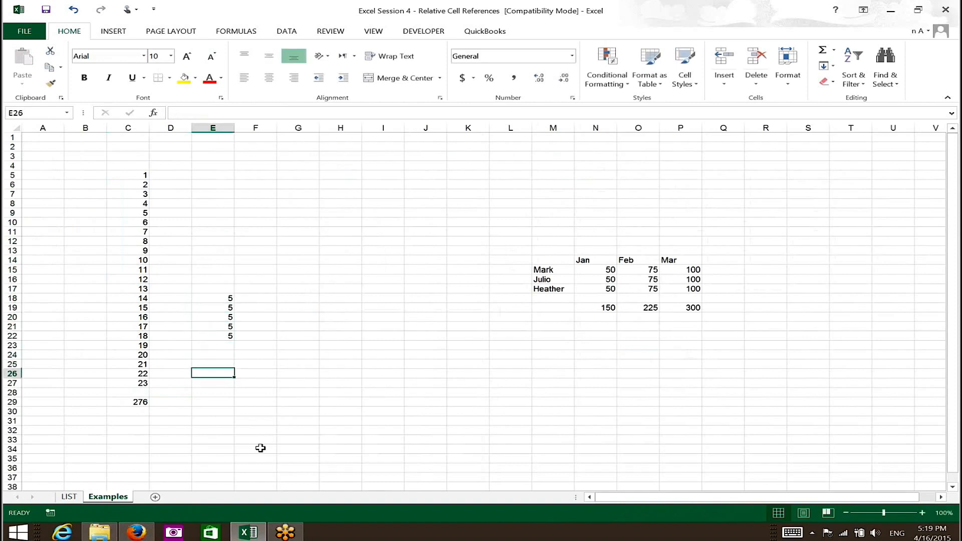
key(Left)
key(Left)
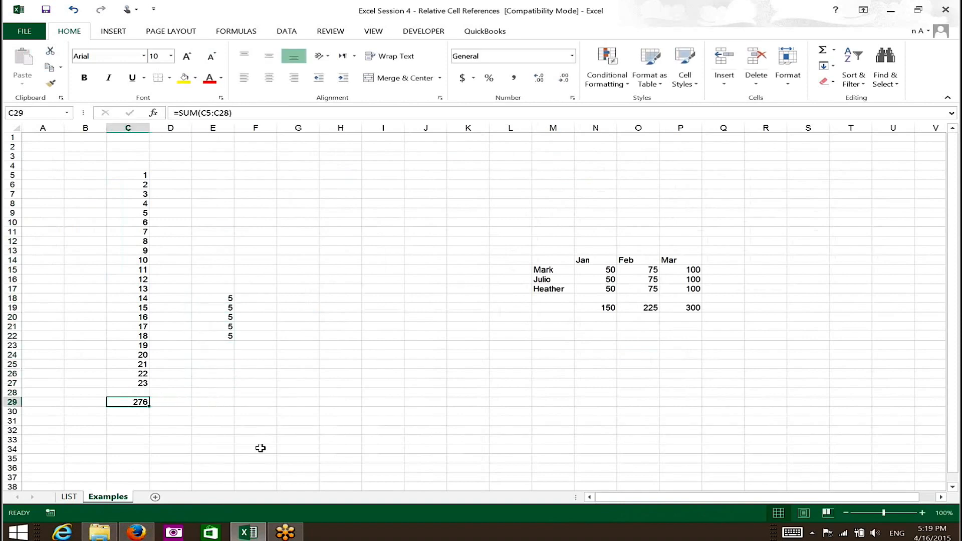
key(ctrl+c)
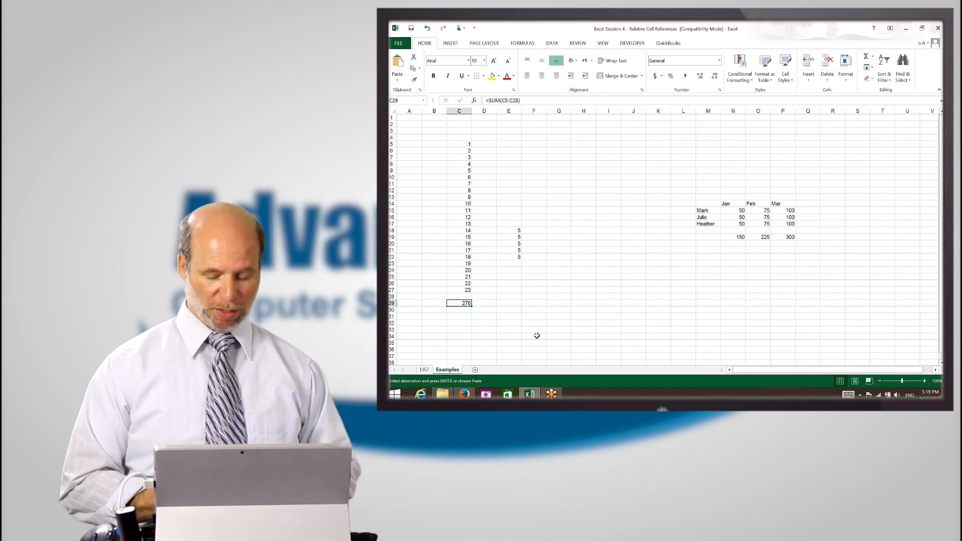
key(Right)
key(Right)
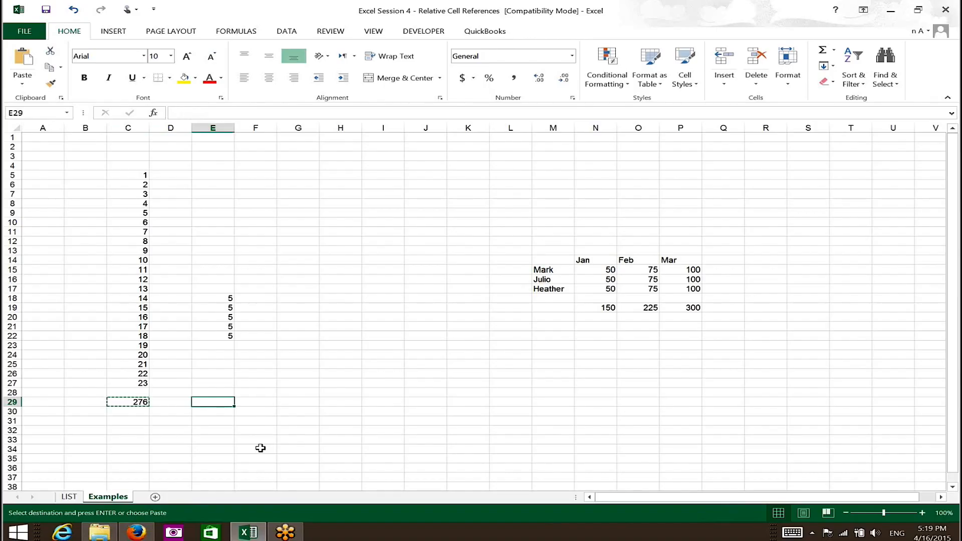
key(Return)
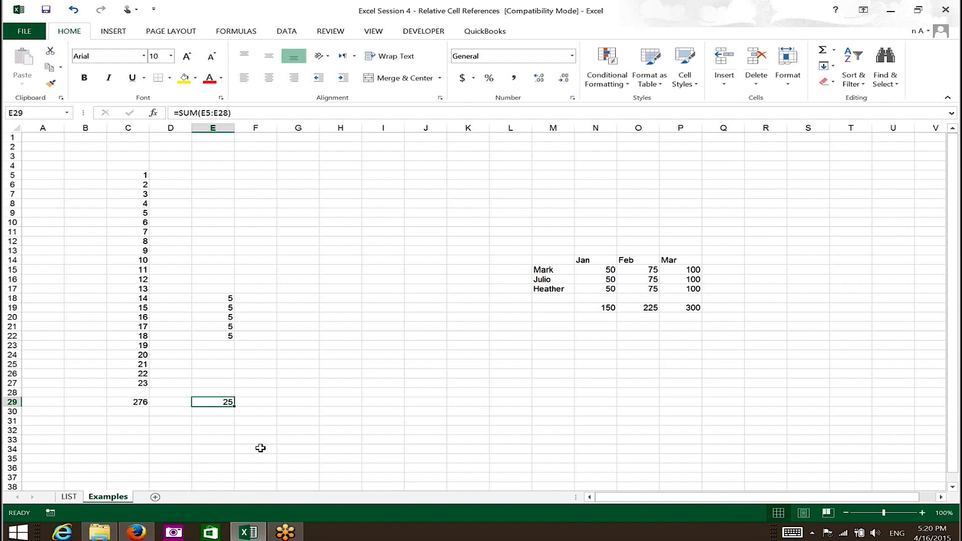
Compare the ranges referenced by the sum formulas in E29 and C29 without changing them
key(F2)
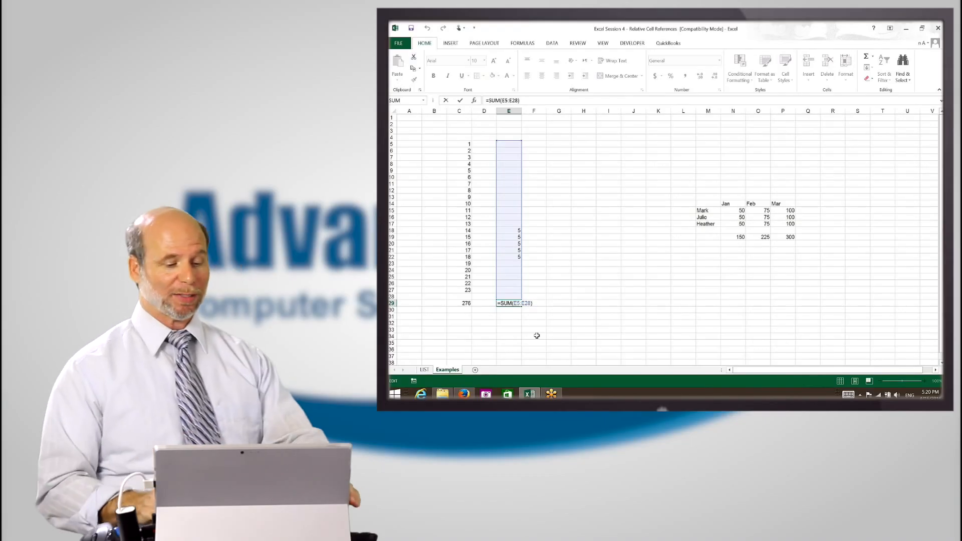
key(Escape)
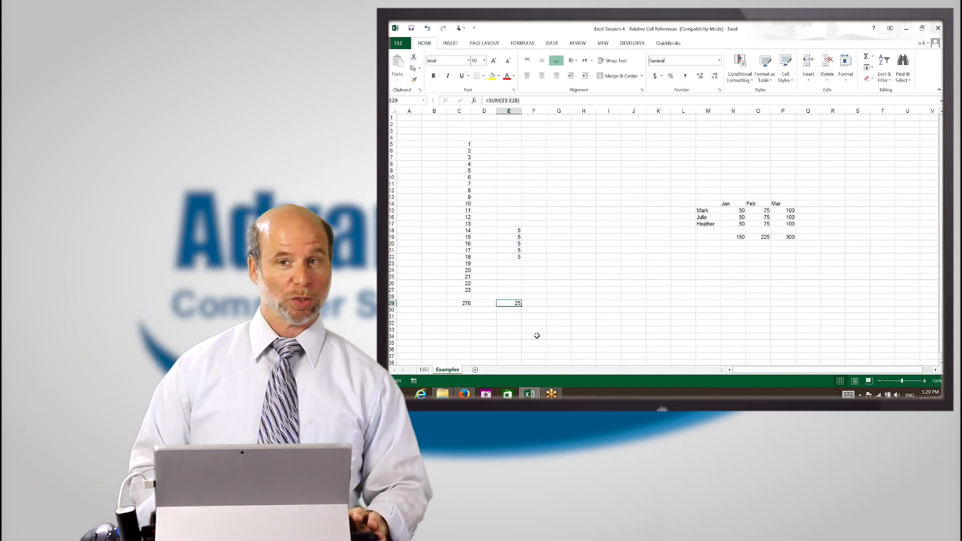
key(Left)
key(Left)
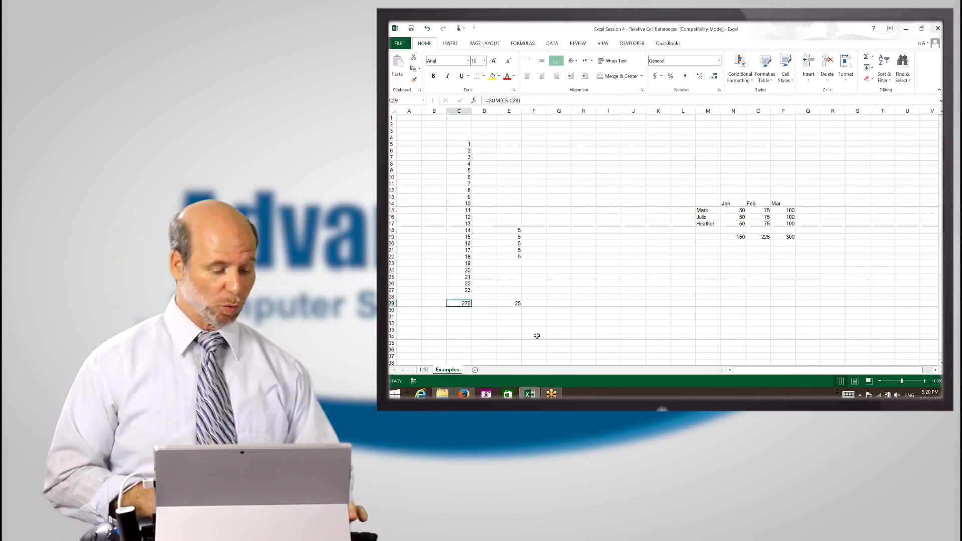
key(F2)
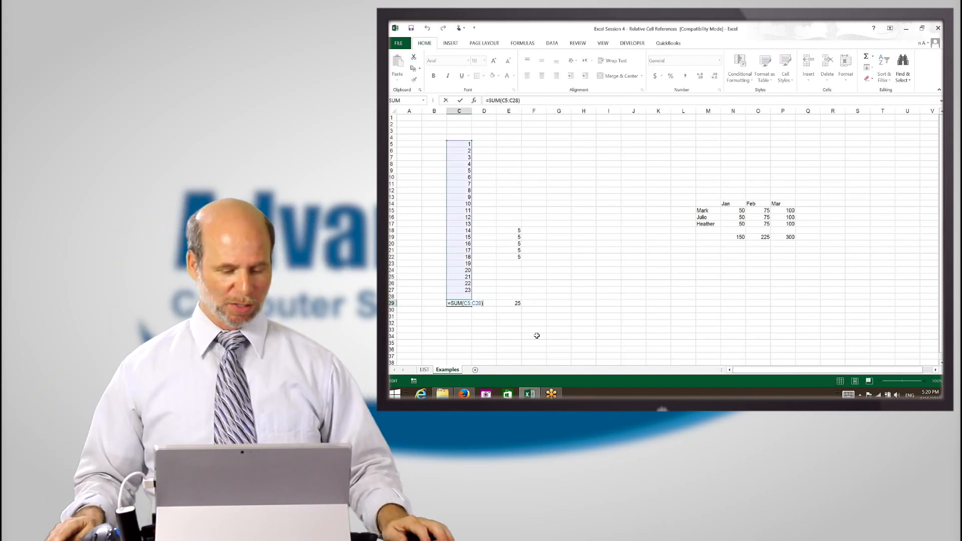
key(Escape)
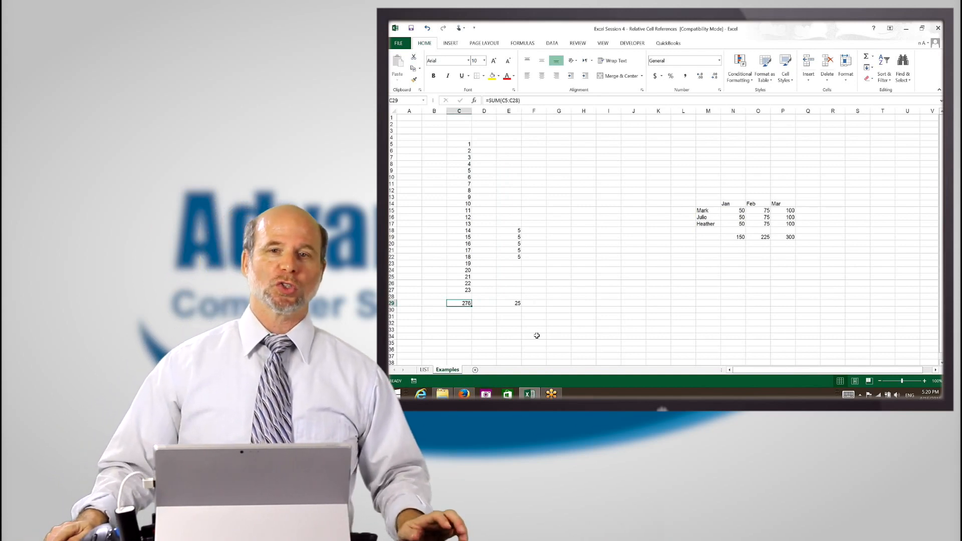
key(F2)
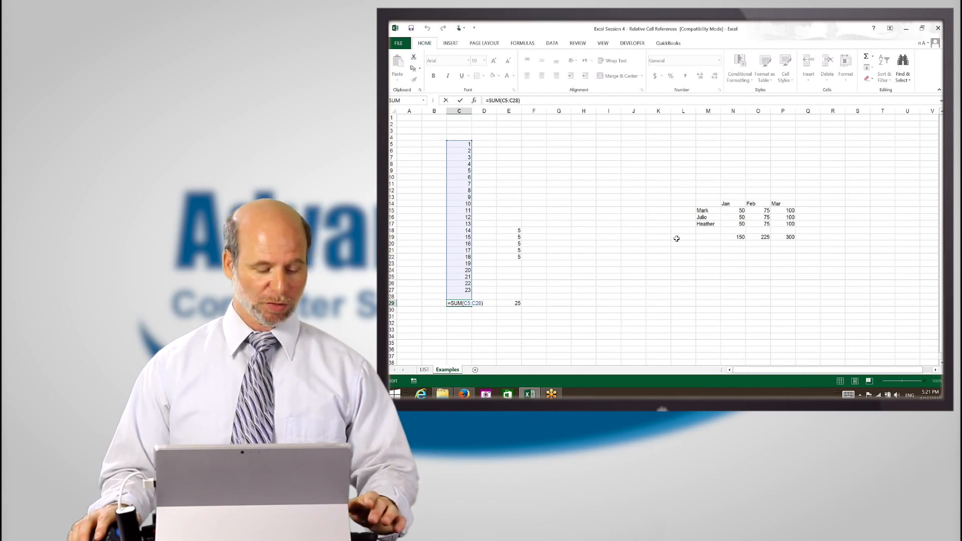
key(Escape)
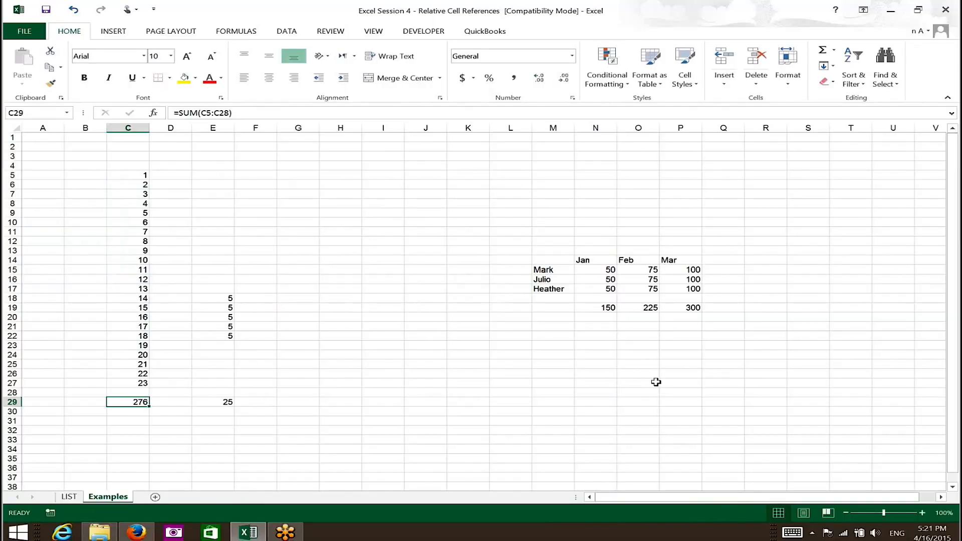
Examine which cell range the copied sum formula in E29 references, leaving the formula as it is
key(ctrl+c)
key(Right)
key(Right)
key(Escape)
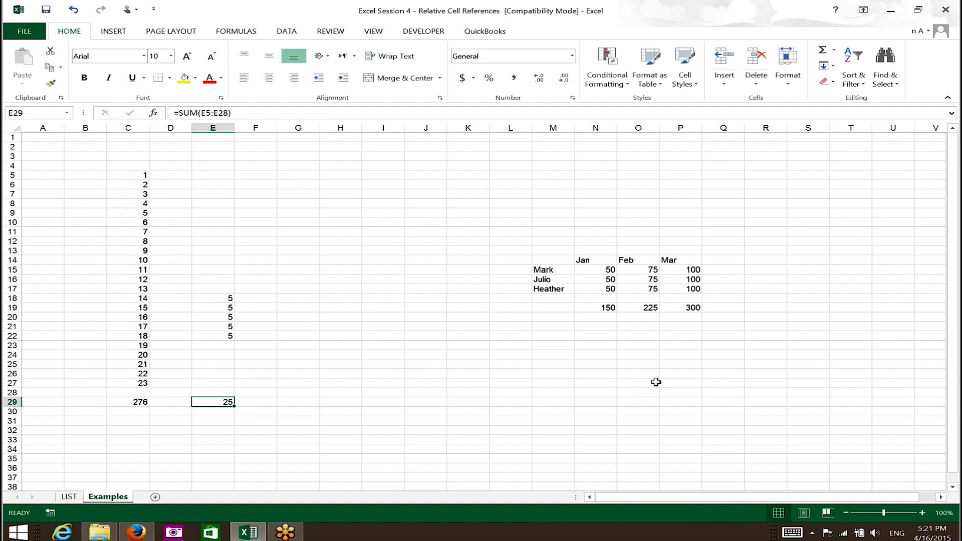
key(F2)
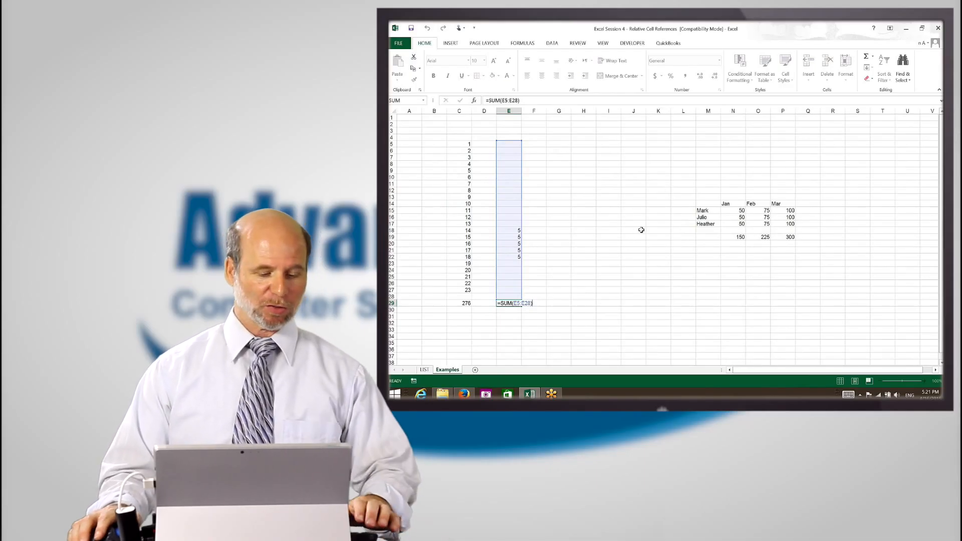
key(Escape)
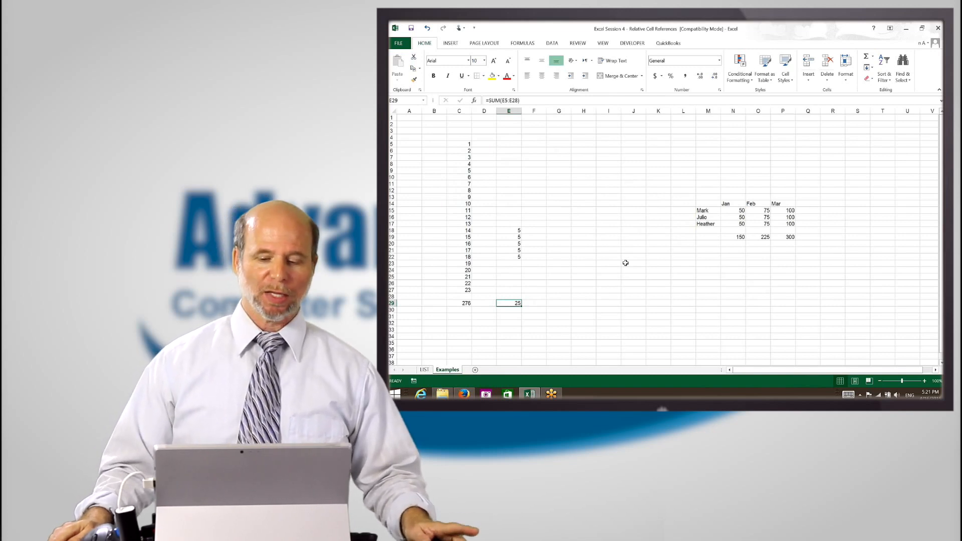
Enter 100000 in cell I27 and 200000 in cell I28
key(Right)
key(Right)
key(Right)
key(Right)
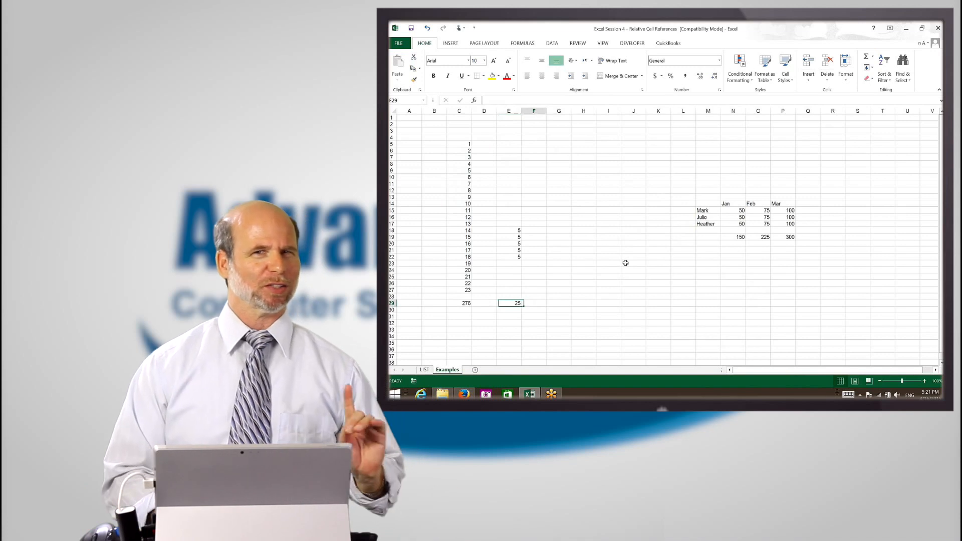
key(Up)
key(Up)
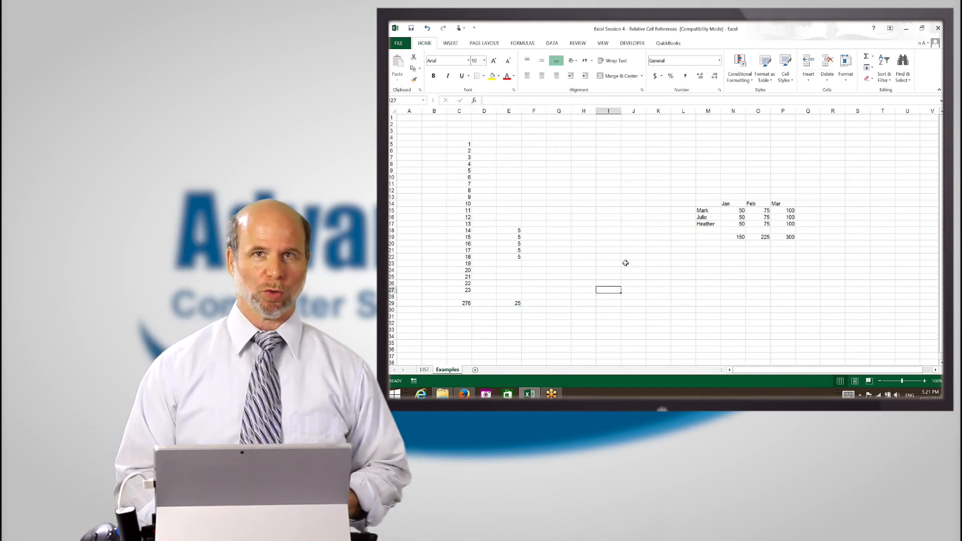
text(10000)
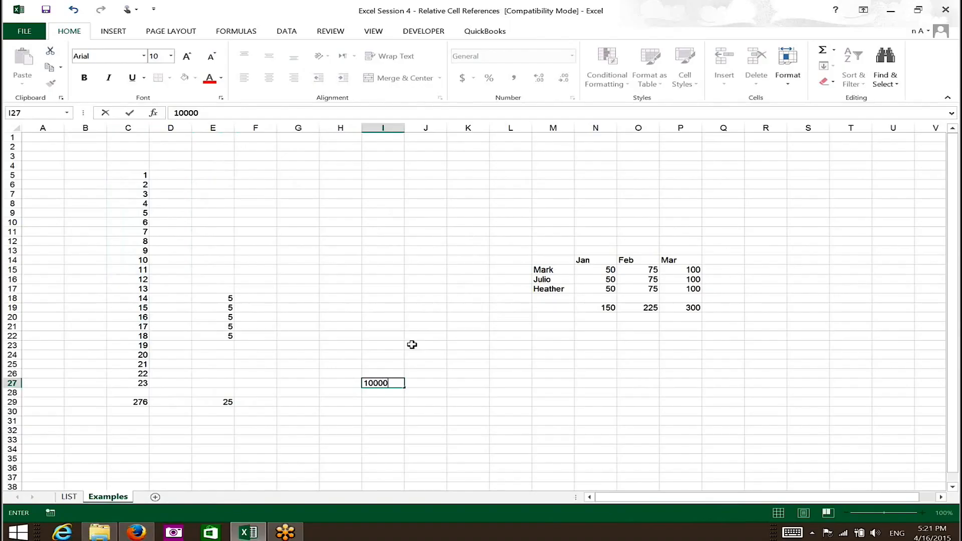
key(Return)
text(200000)
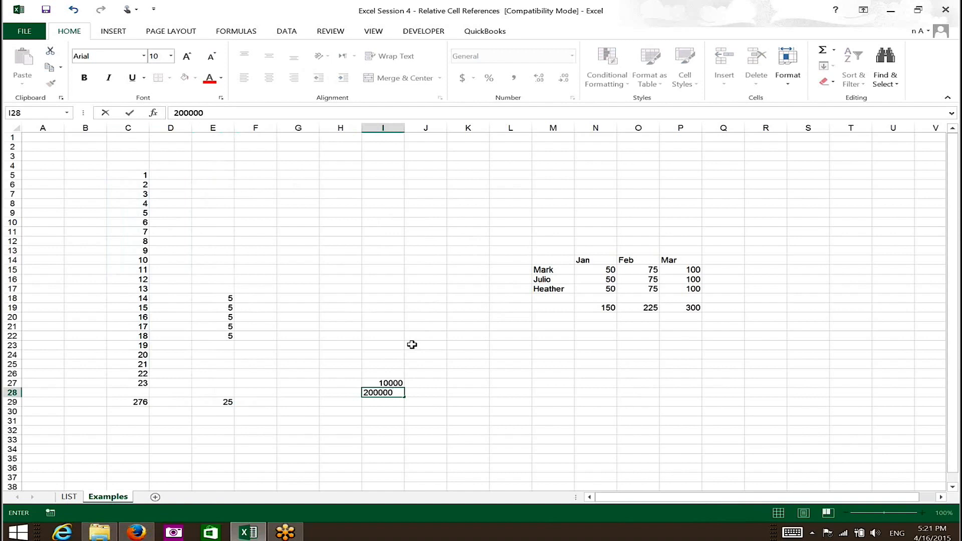
key(Up)
text(10000)
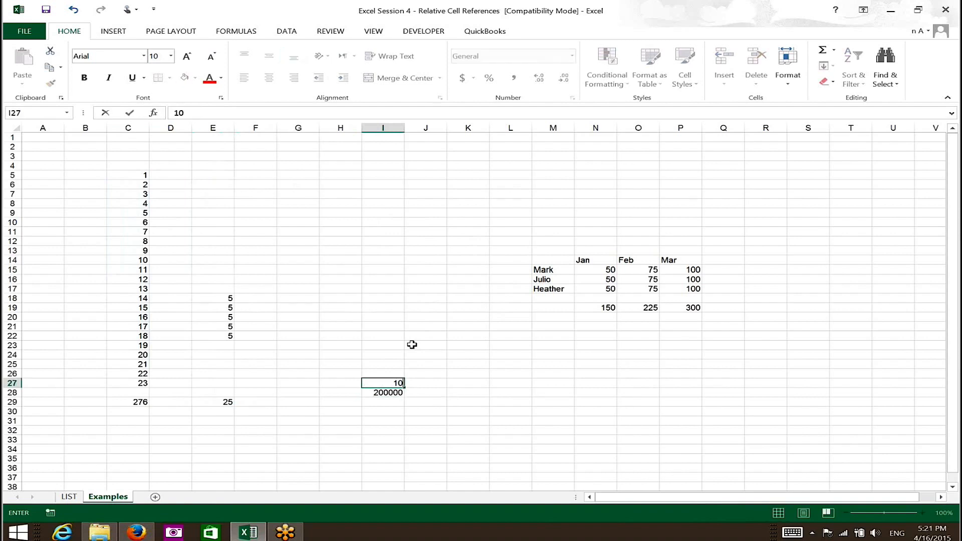
key(Return)
Format the amounts in I27 and I28 as currency with two decimal places
key(Up)
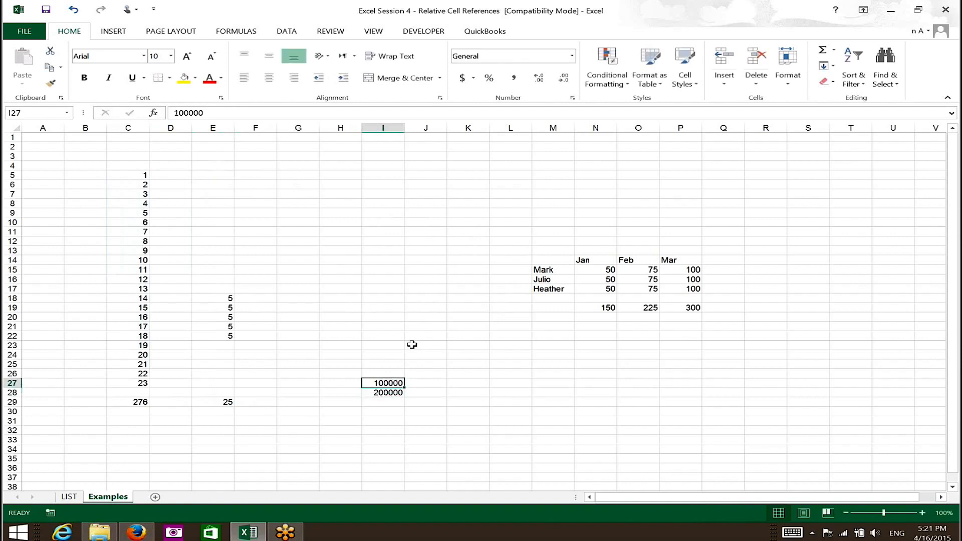
key(shift+Down)
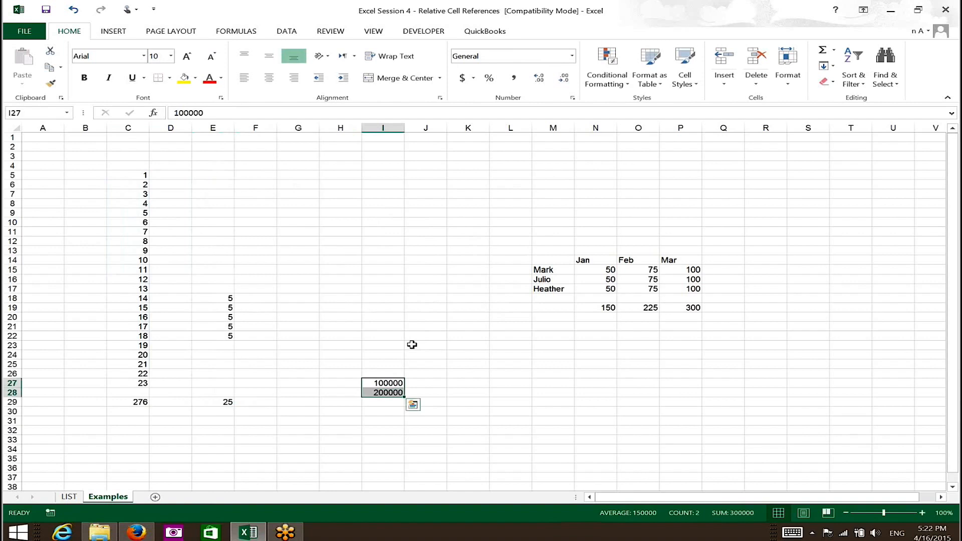
key(ctrl+shift+4)
Enter 0.1 in cell J26 and format it as a percentage without decimals
key(Up)
key(Right)
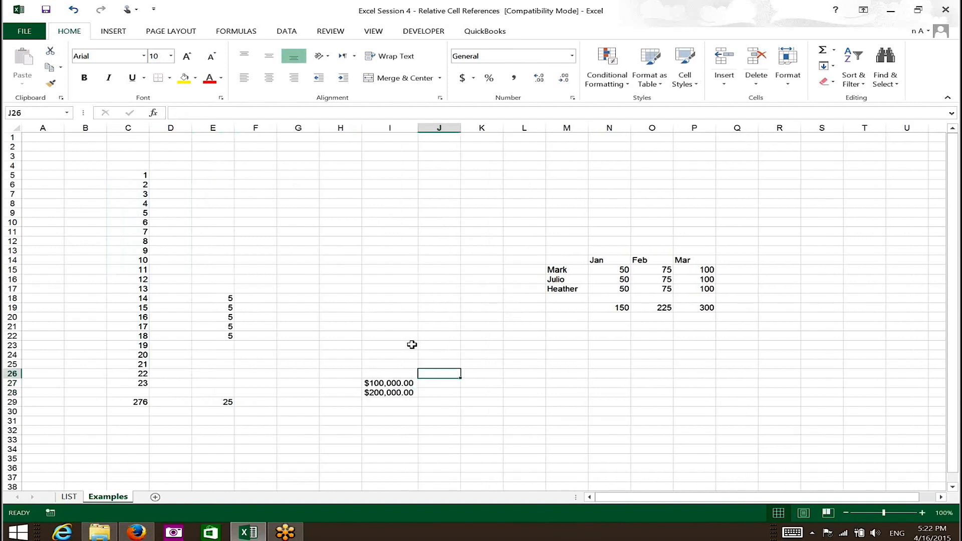
text(0.1)
key(Return)
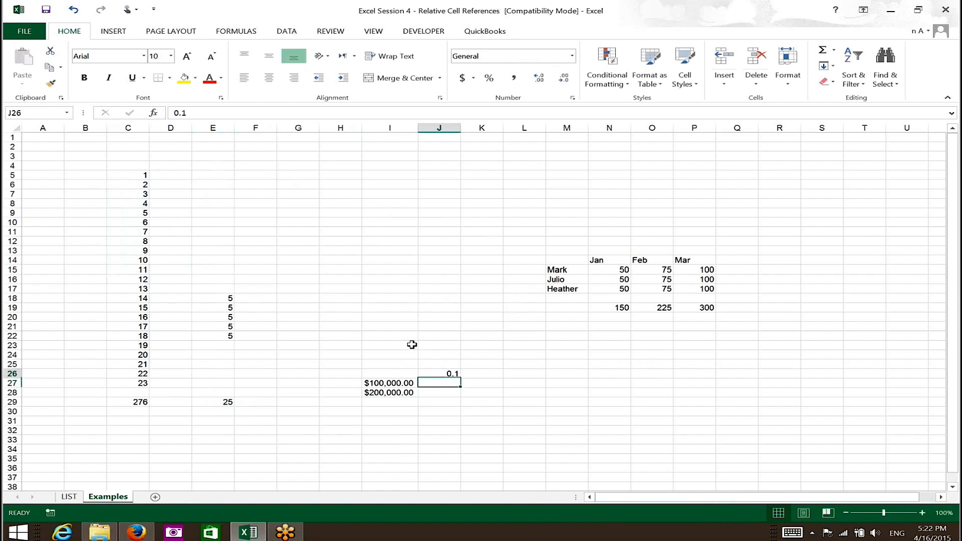
key(Up)
key(ctrl+shift+5)
Enter the formula =I27*J26 in cell K27 to multiply the first amount by the percentage
key(Down)
key(Right)
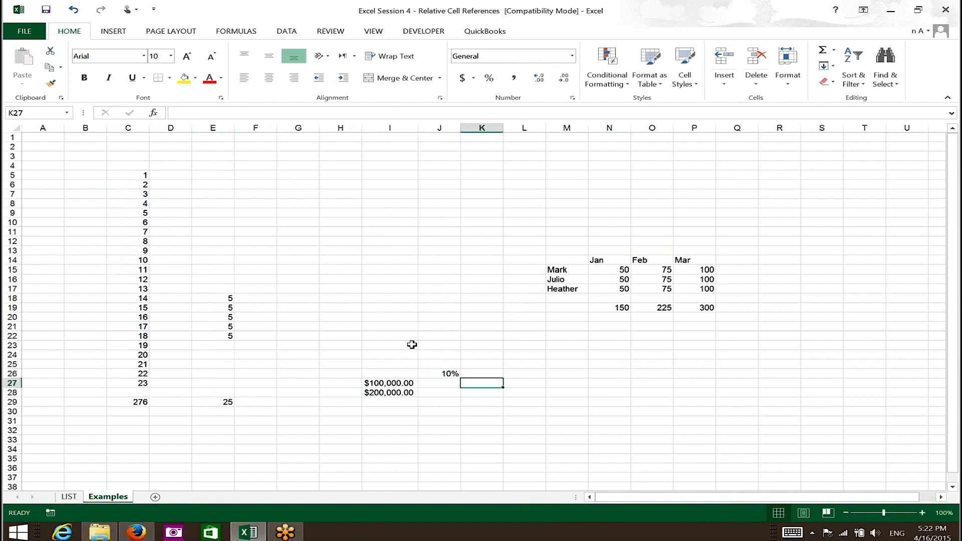
text(=)
key(Left)
key(Left)
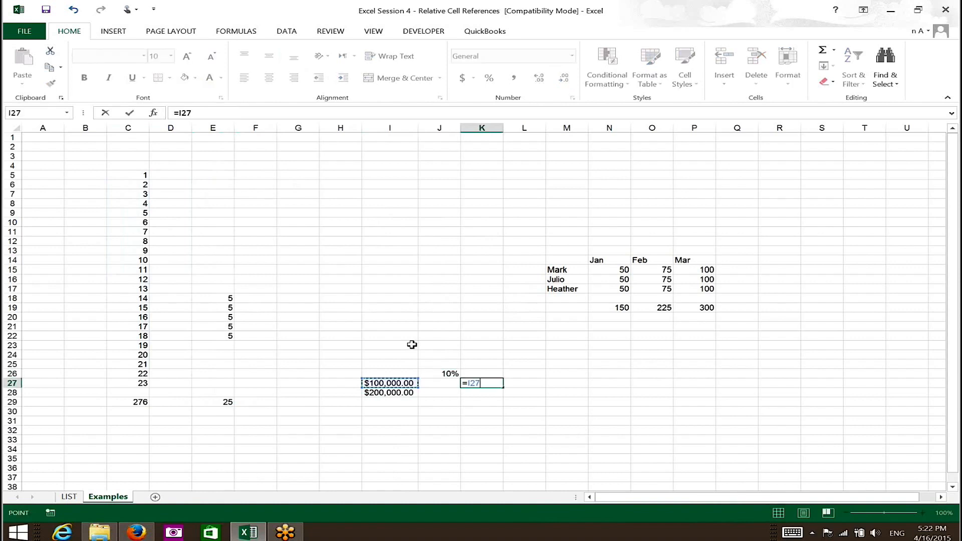
text(*)
key(Left)
key(Up)
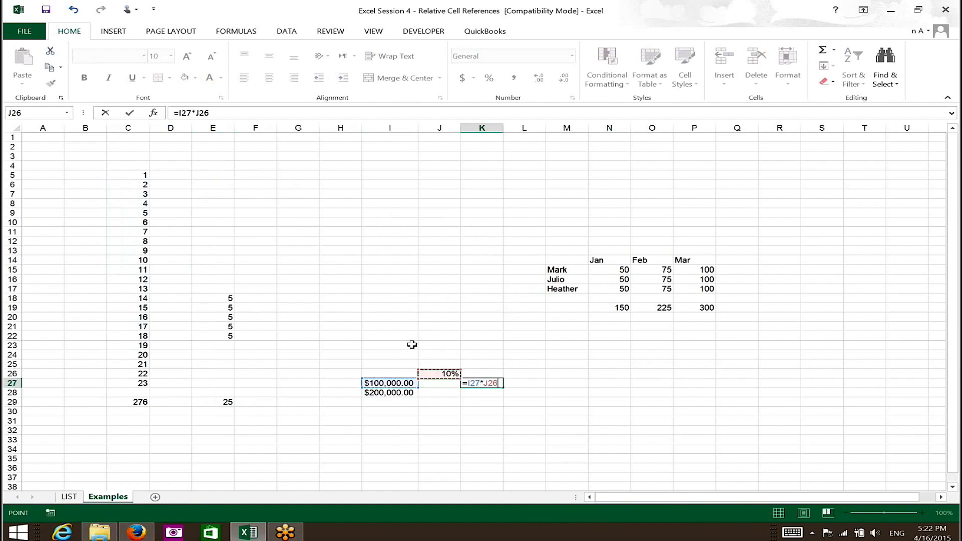
key(Return)
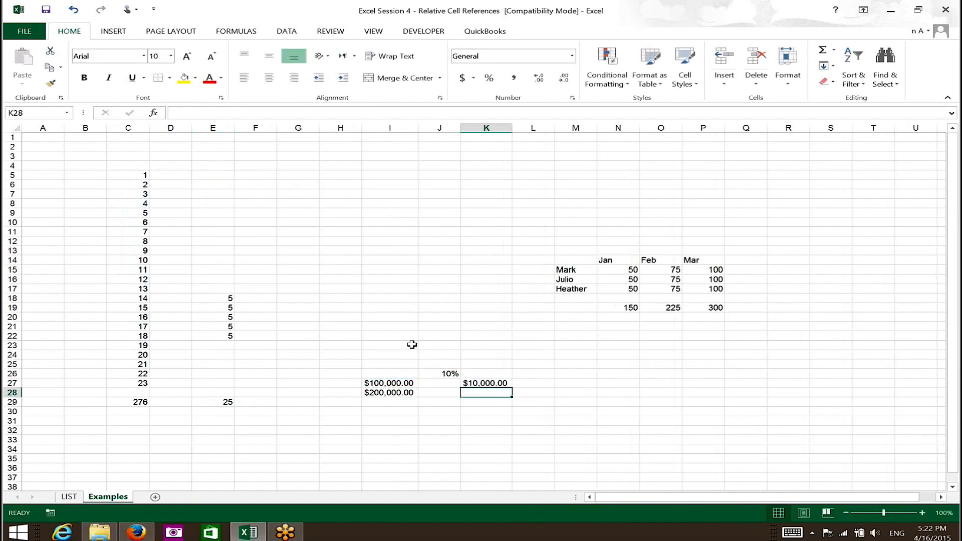
Copy the multiplication formula from K27 to the cell below it, K28
key(Up)
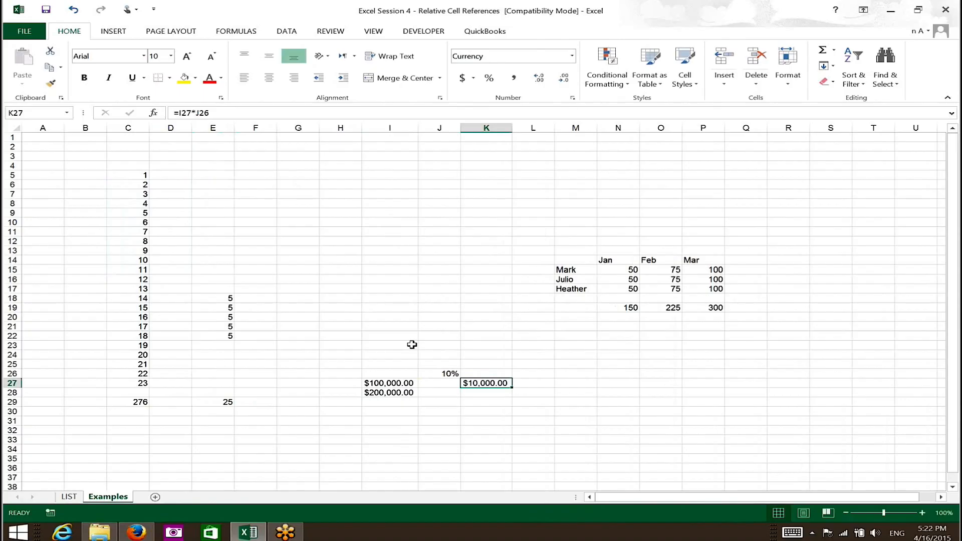
key(ctrl+c)
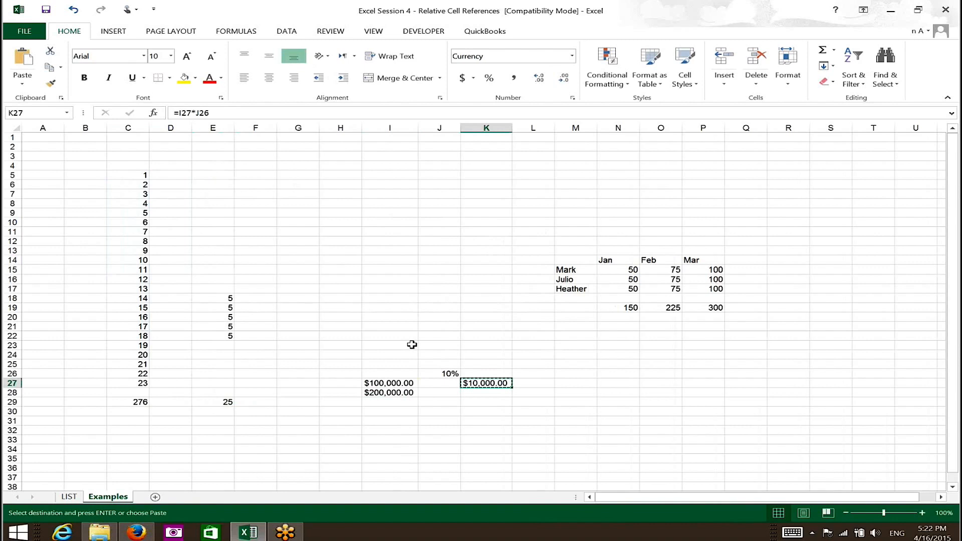
key(Down)
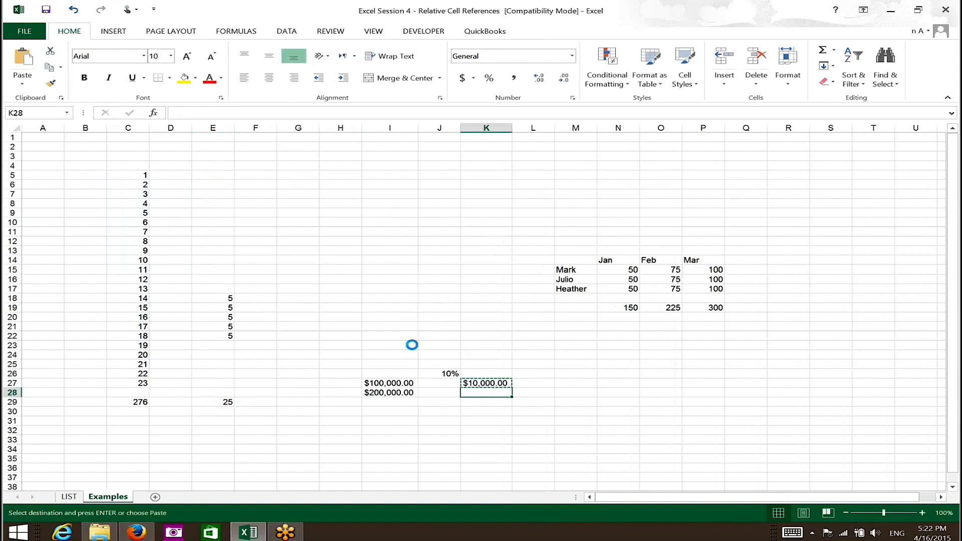
key(Return)
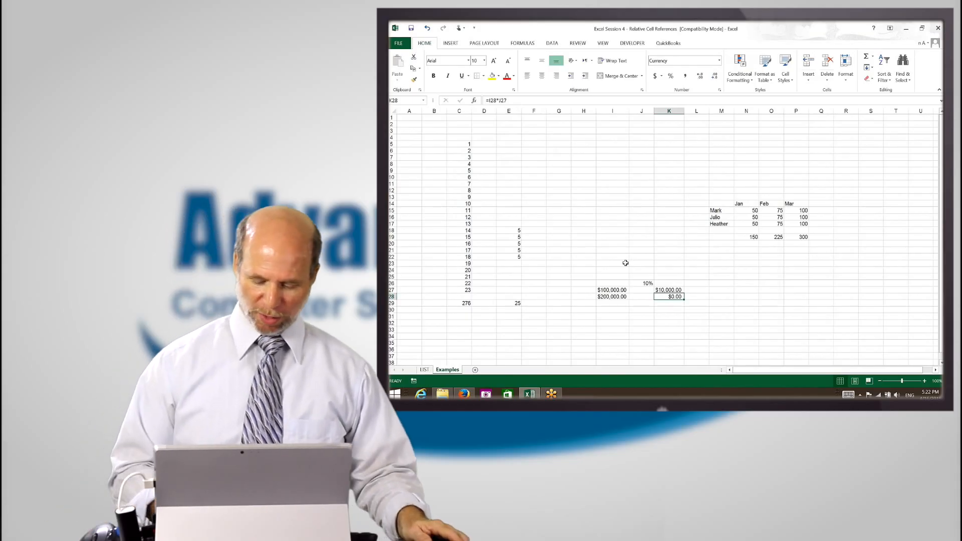
Compare the cells referenced by the multiplication formulas in K27 and K28 without changing either formula
key(Up)
key(F2)
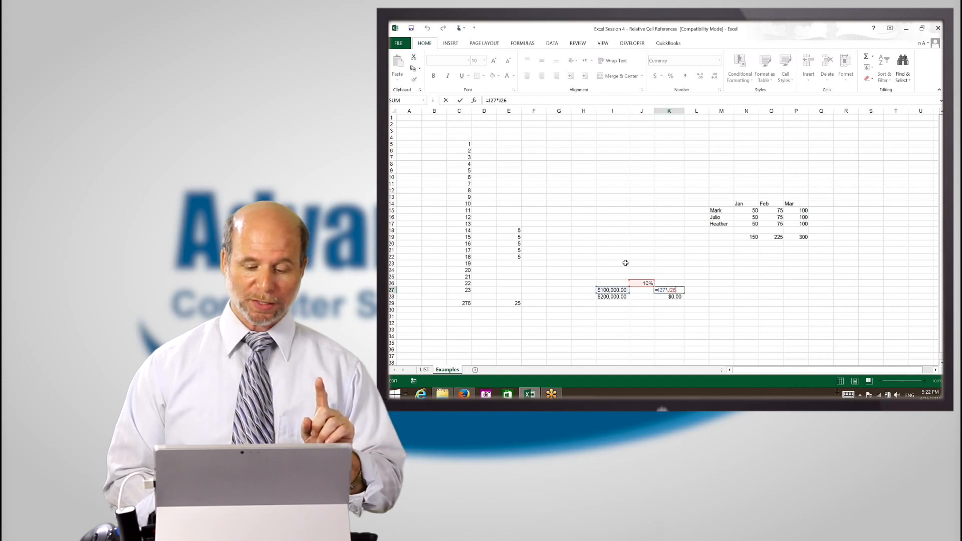
key(Escape)
key(Left)
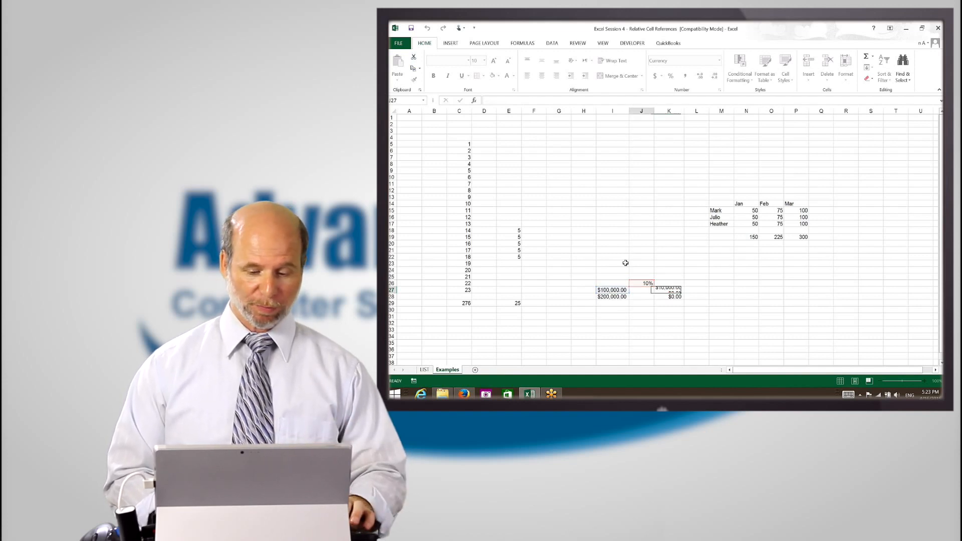
key(Up)
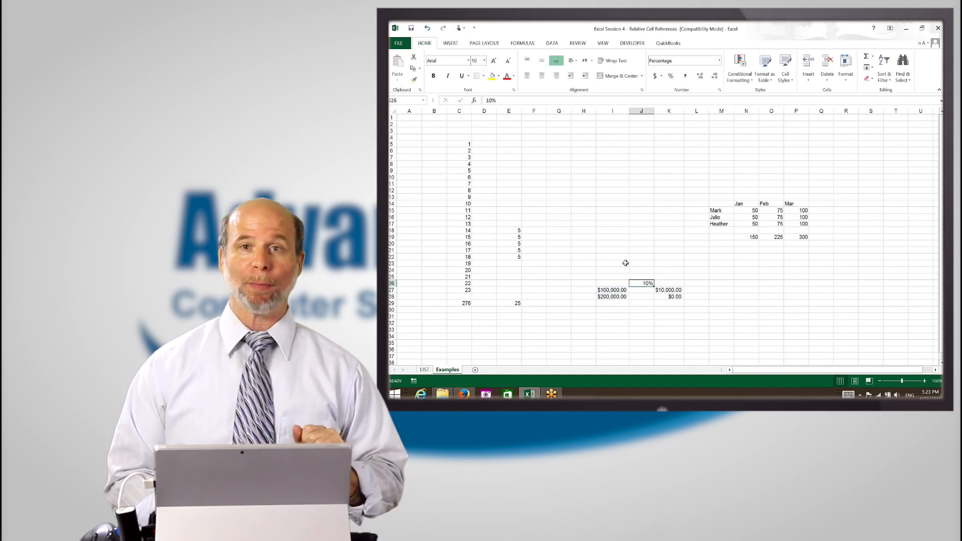
key(Down)
key(Right)
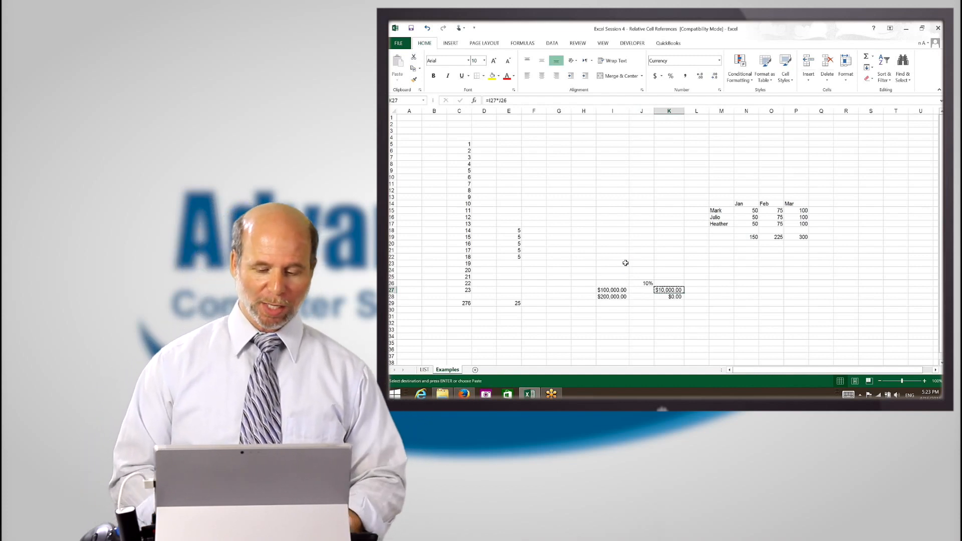
key(Down)
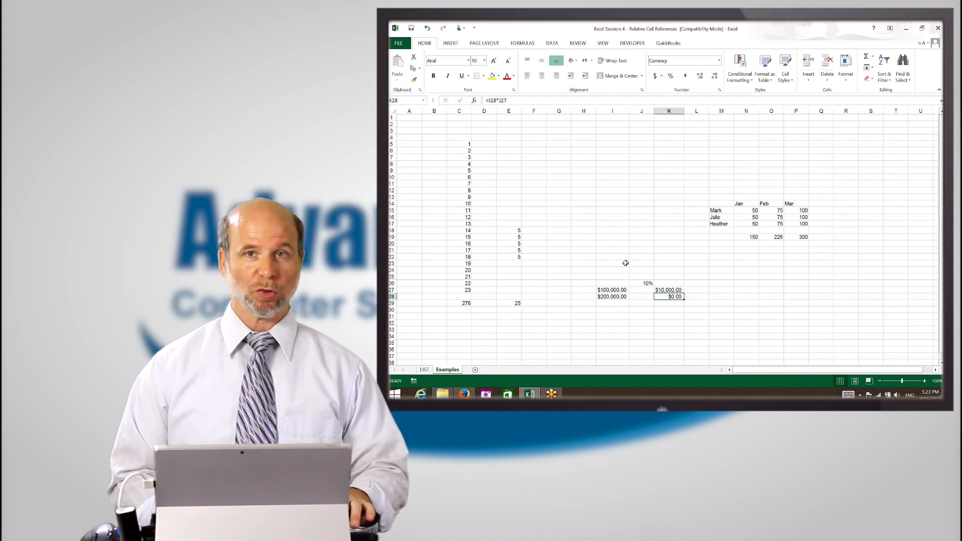
key(F2)
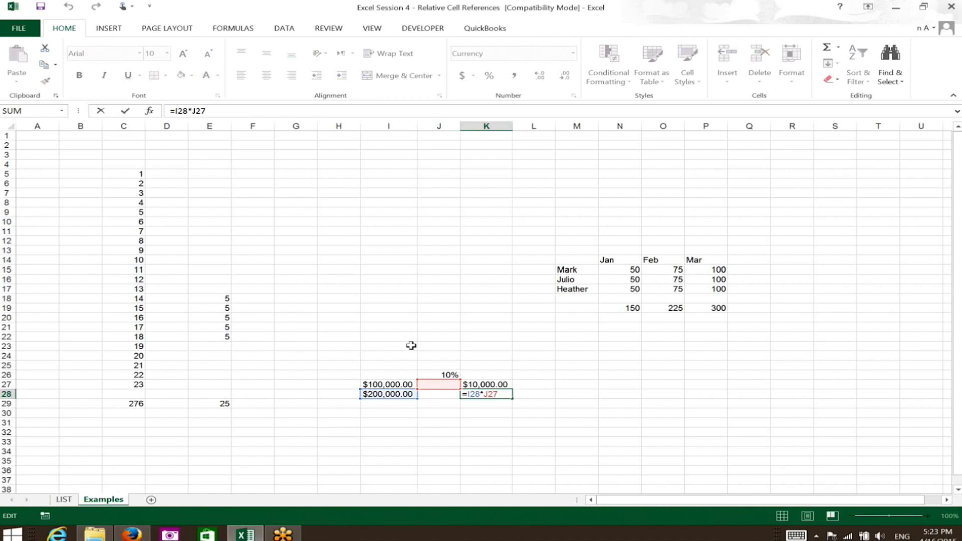
key(shift+Tab)
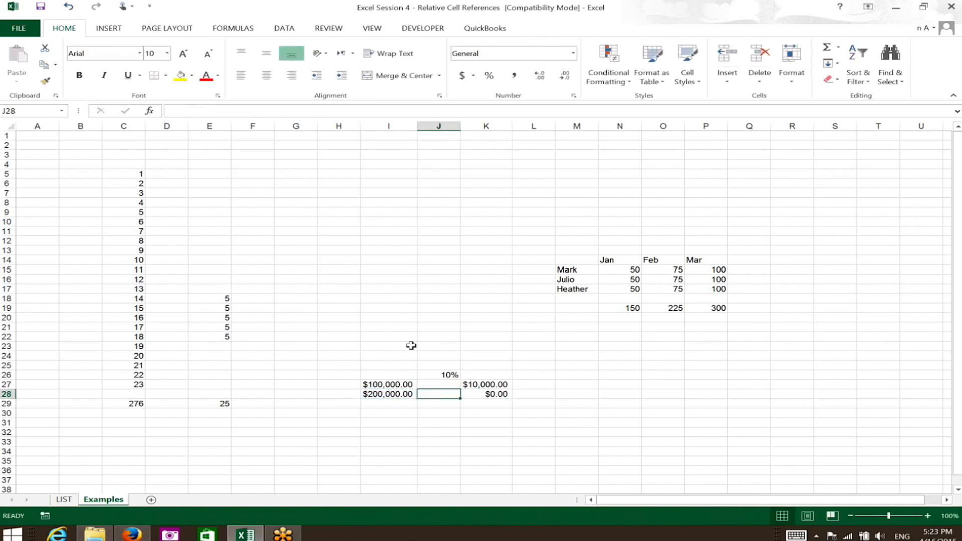
key(Up)
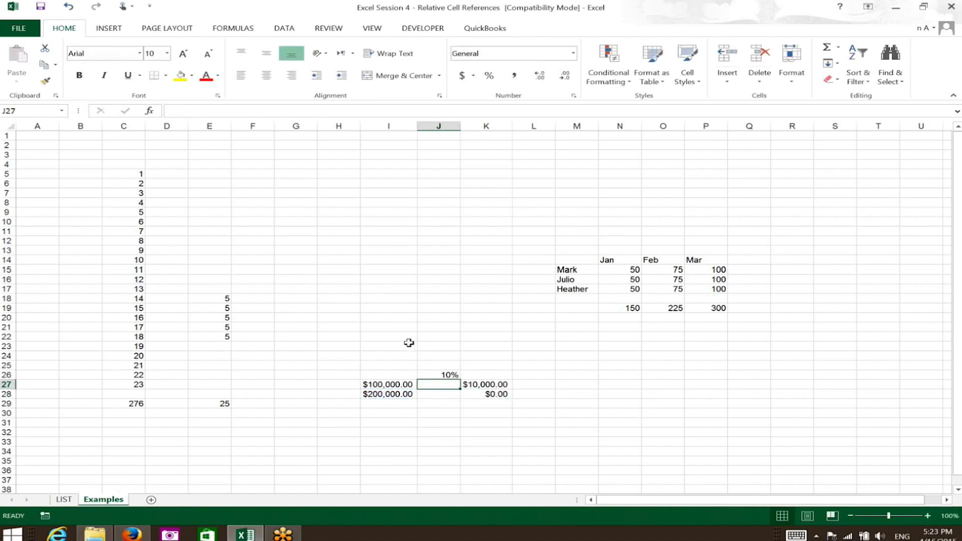
click(507, 394)
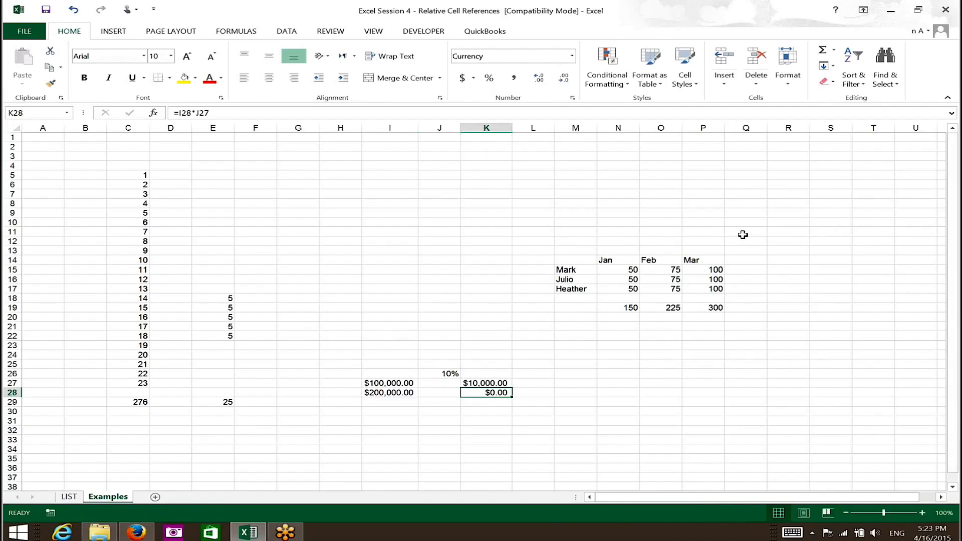
Copy the Jan, Feb and Mar headings from N14:P14 to N1:P1
click(604, 270)
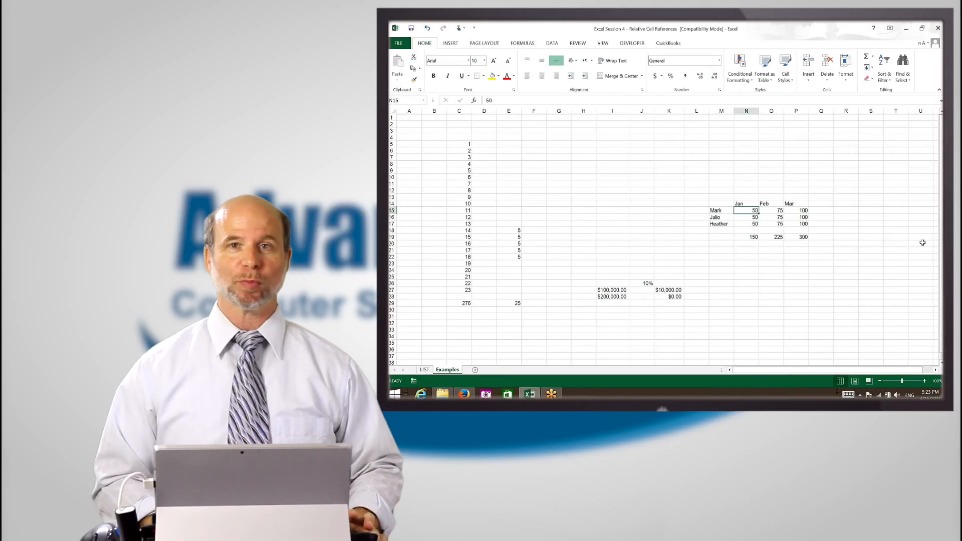
key(Down)
key(Down)
key(Down)
key(Down)
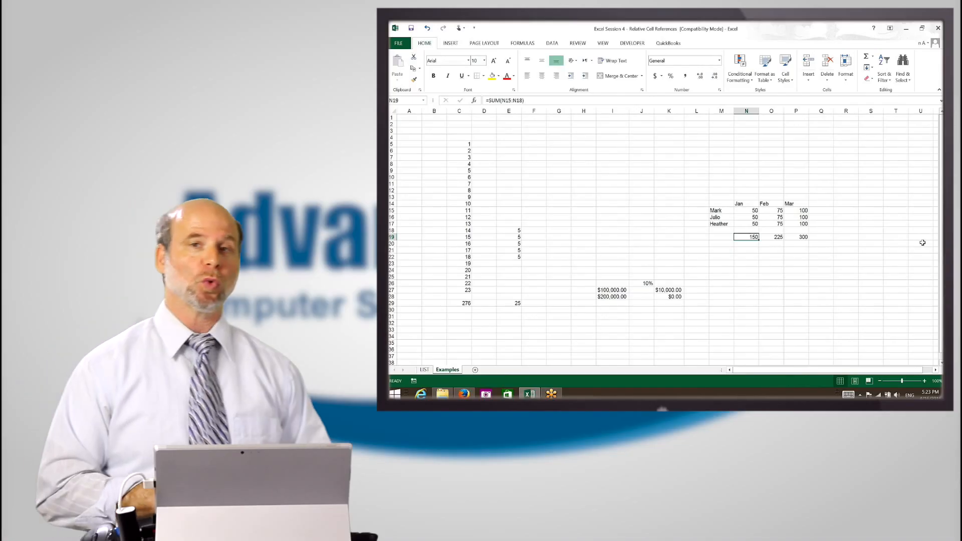
key(Up)
key(Up)
key(Up)
key(Up)
key(Up)
key(shift+Right)
key(shift+Right)
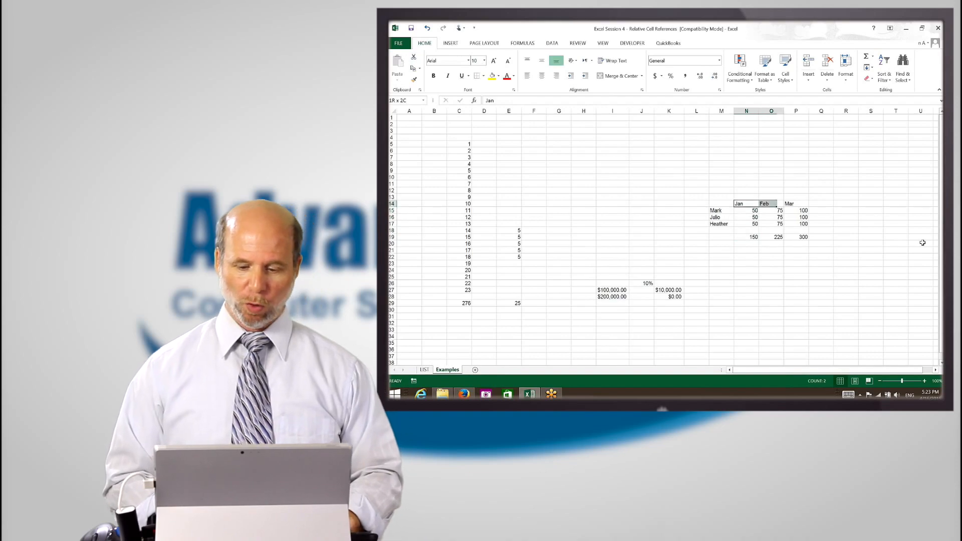
key(ctrl+c)
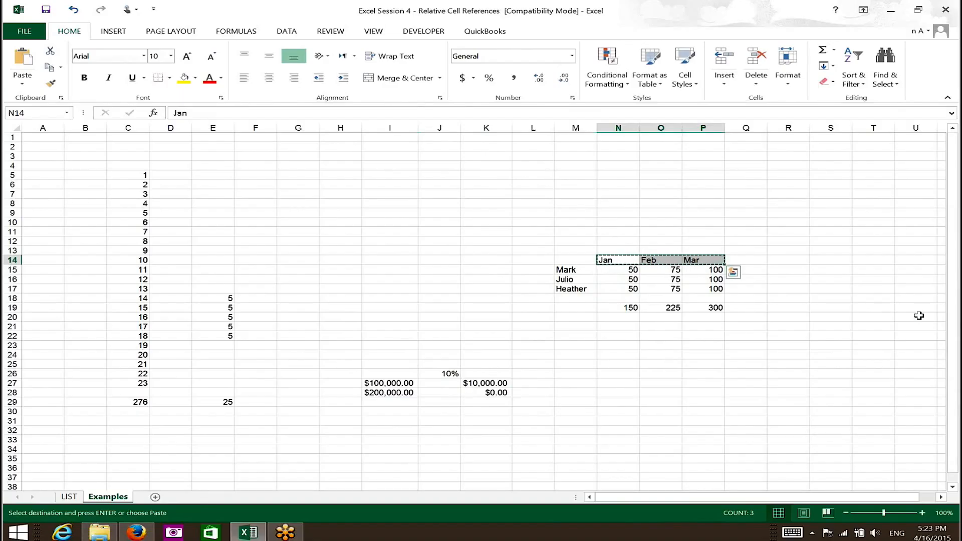
key(Up)
key(Up)
key(Up)
key(Up)
key(Up)
key(Up)
key(Up)
key(Up)
key(Up)
key(Up)
key(Up)
key(Up)
key(Up)
key(Return)
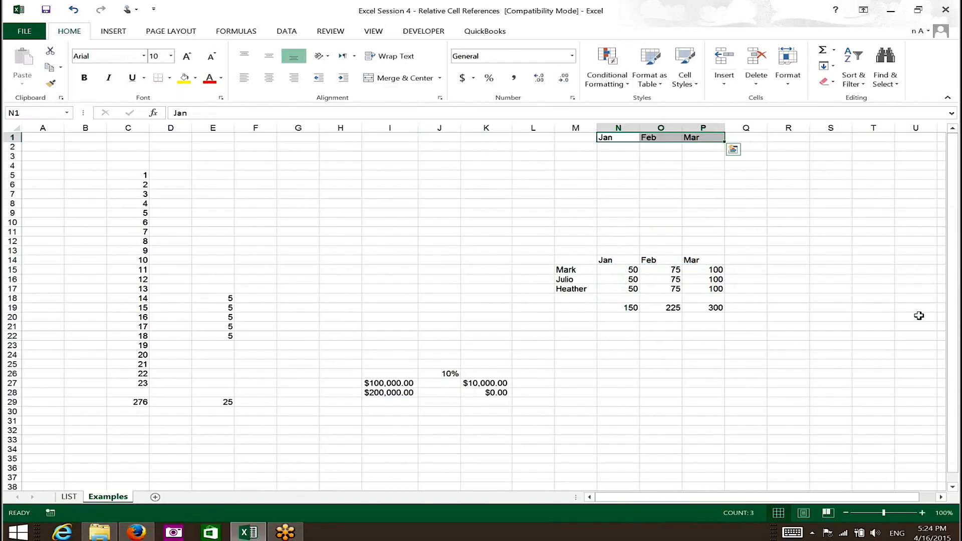
key(Down)
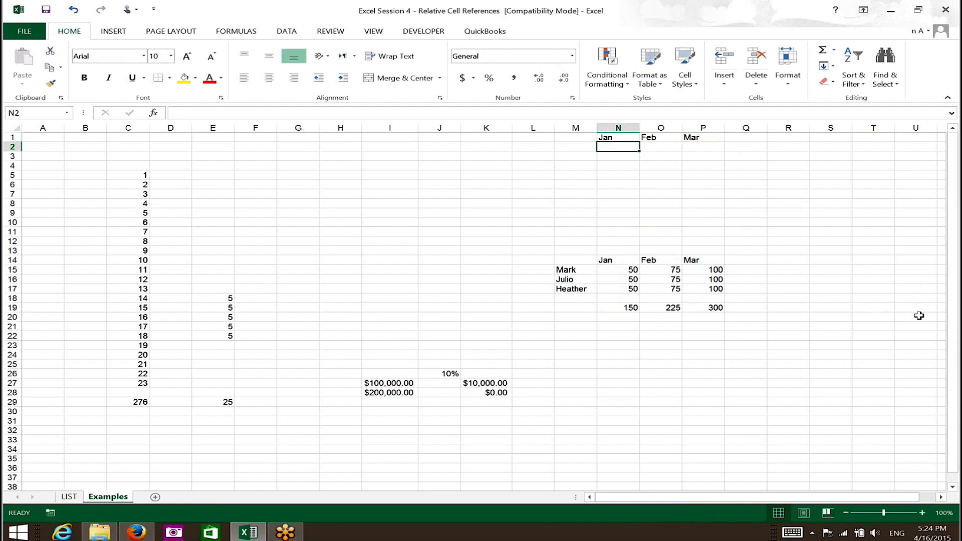
Try to copy the monthly total formulas from N19:P19 to N2:P2, and undo the paste
key(Down)
key(Down)
key(Down)
key(Down)
key(Down)
key(Down)
key(Down)
key(Down)
key(Down)
key(Down)
key(Down)
key(Down)
key(Down)
key(Down)
key(Down)
key(Down)
key(Down)
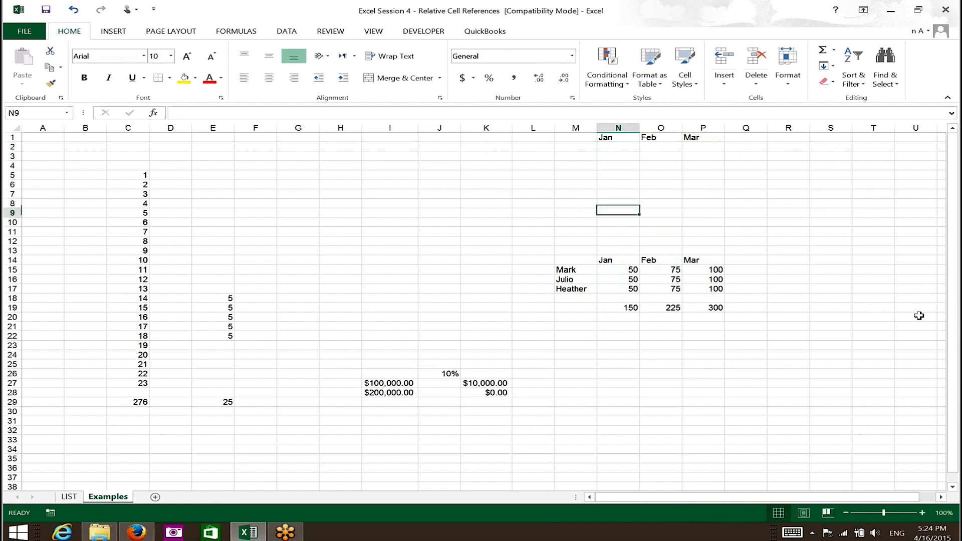
key(shift+Right)
key(shift+Right)
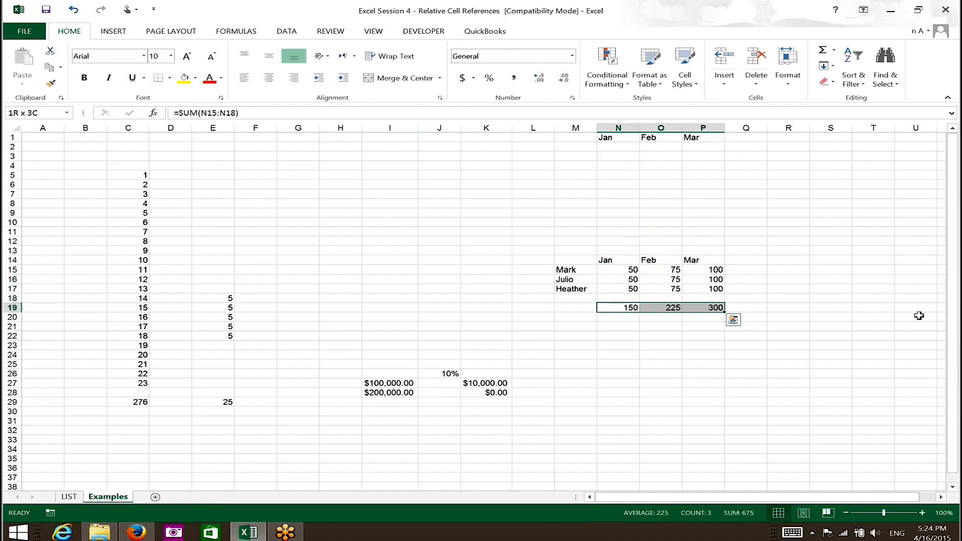
key(ctrl+c)
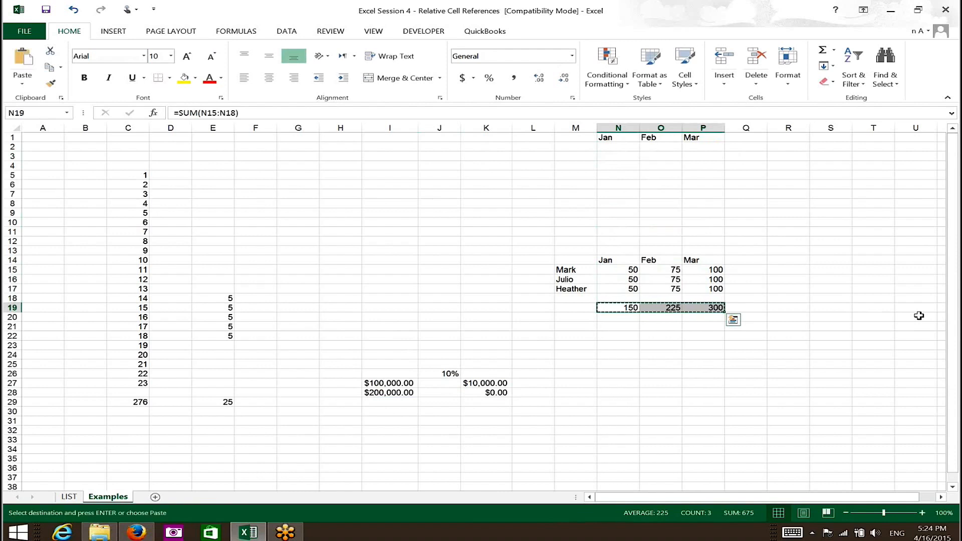
key(Up)
key(Up)
key(Up)
key(Up)
key(Up)
key(Up)
key(Up)
key(Up)
key(Up)
key(Up)
key(Up)
key(Up)
key(Up)
key(Up)
key(Up)
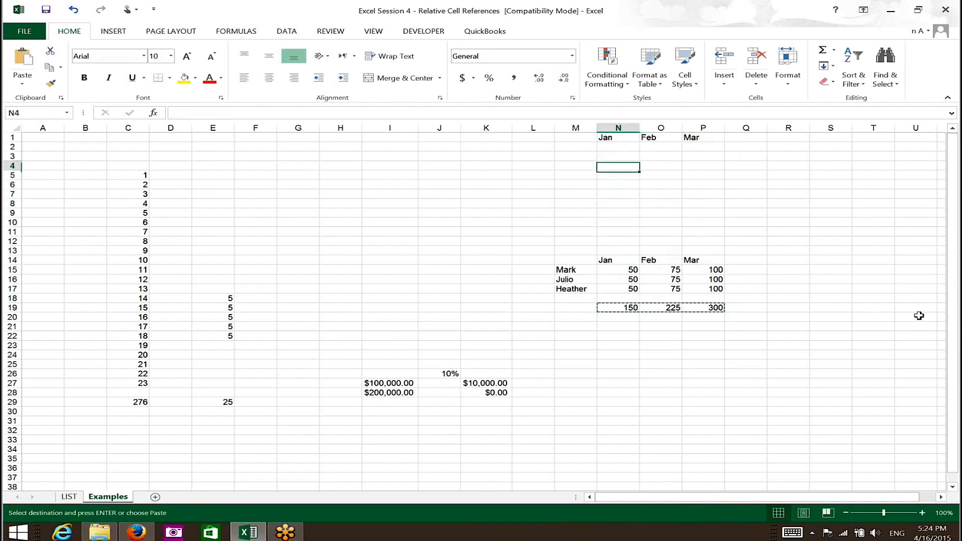
key(Up)
key(Up)
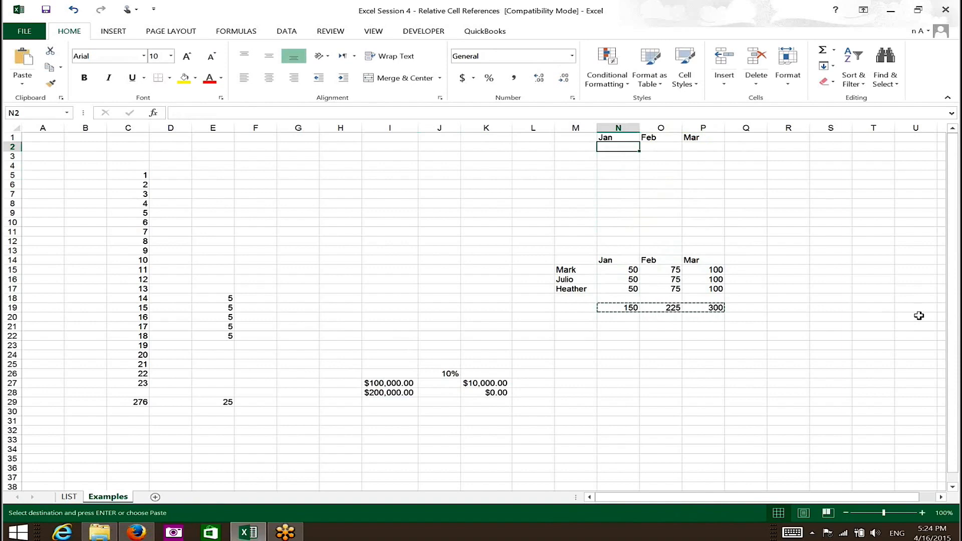
key(Return)
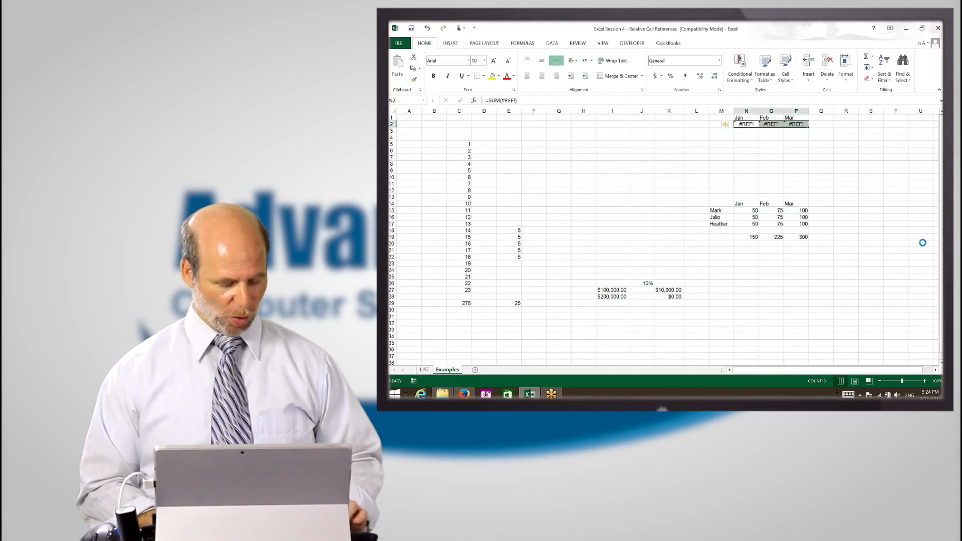
key(Escape)
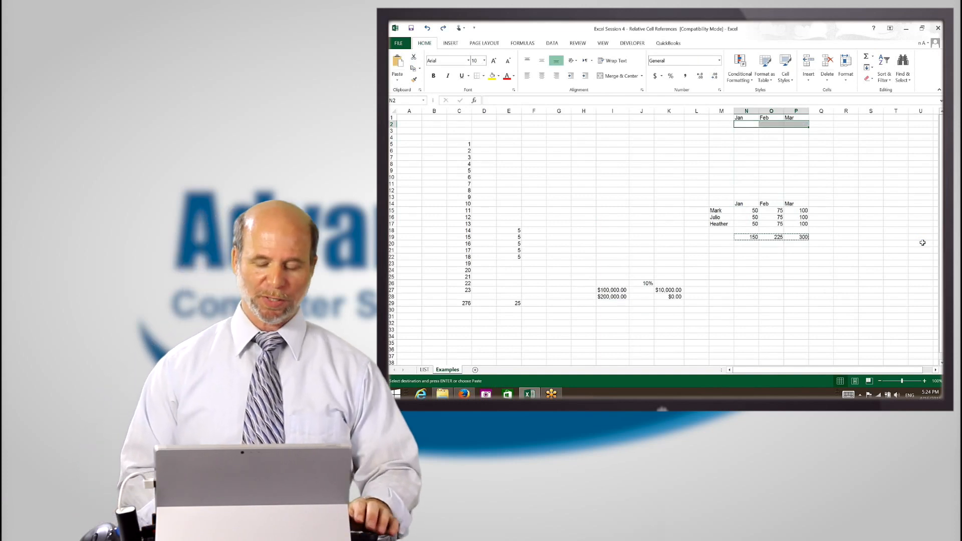
Examine the ranges referenced by the Jan and Feb total formulas in N19 and O19 without changing them
key(Down)
key(Down)
key(Down)
key(Down)
key(Down)
key(Down)
key(Down)
key(Down)
key(Down)
key(Down)
key(Down)
key(Down)
key(Down)
key(Down)
key(Down)
key(Down)
key(Down)
key(Down)
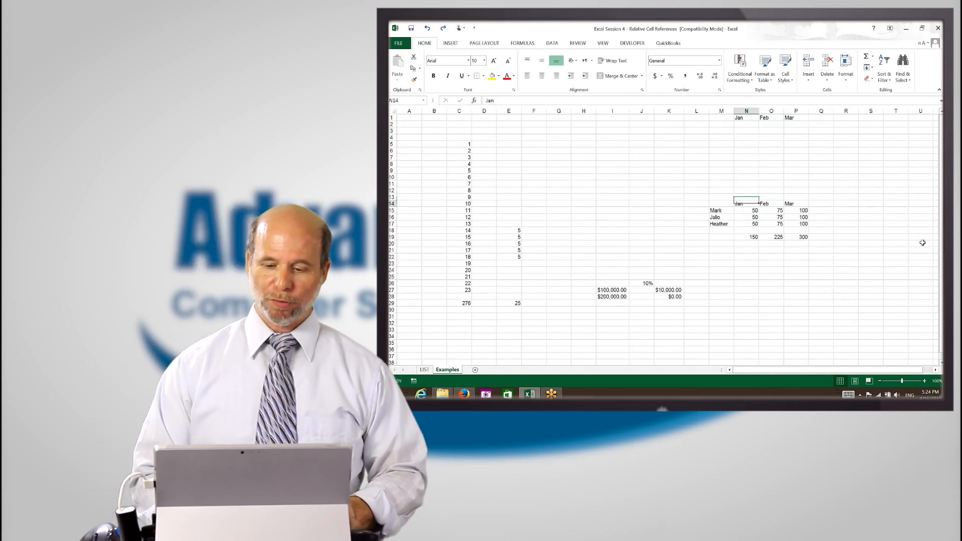
key(Up)
key(F2)
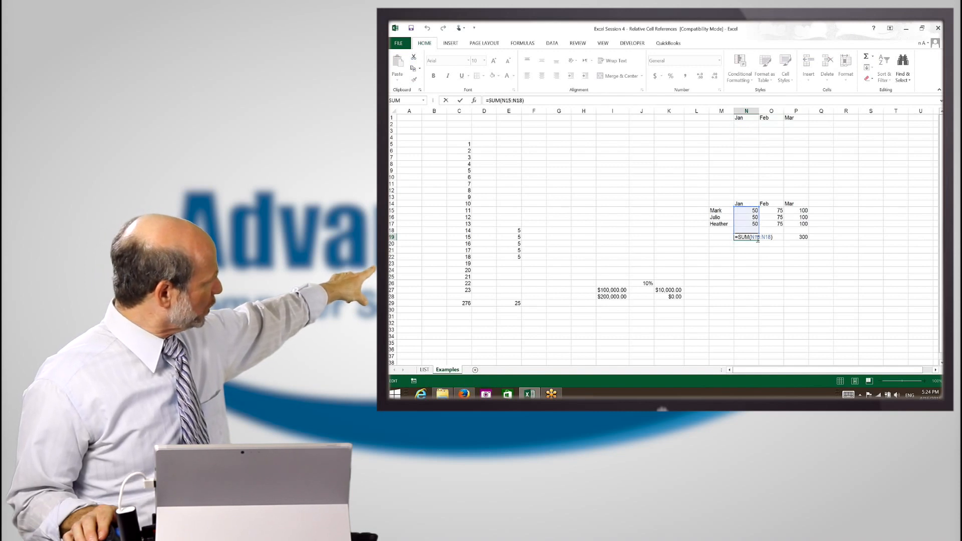
key(Escape)
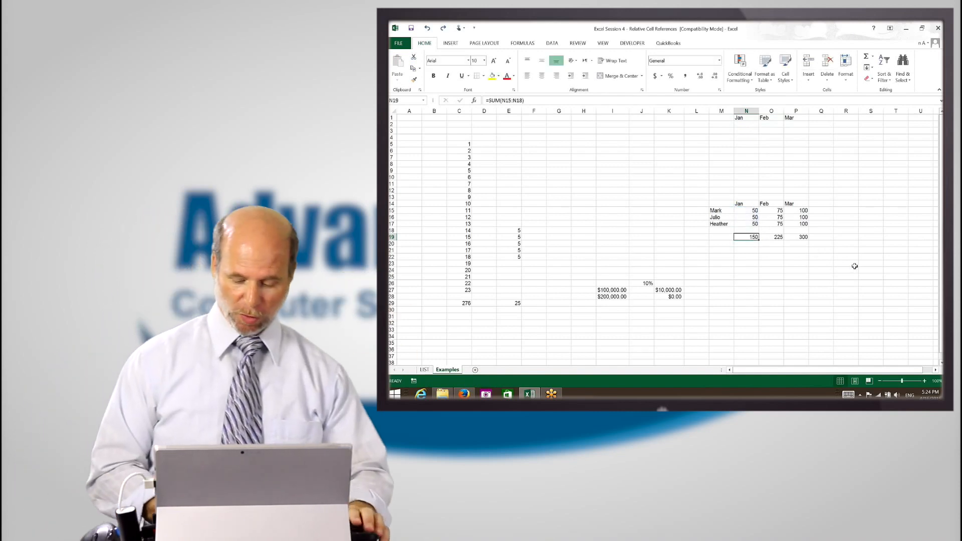
key(Right)
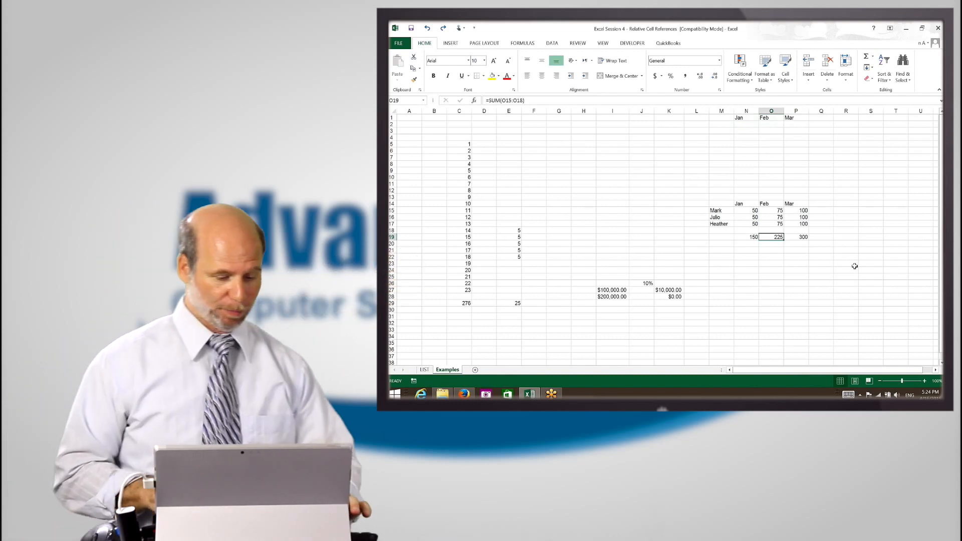
key(F2)
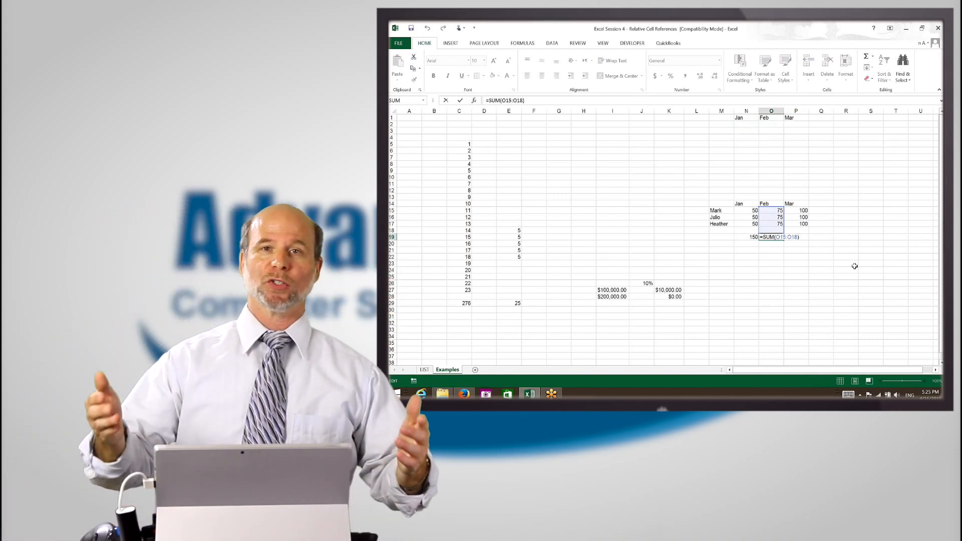
key(Tab)
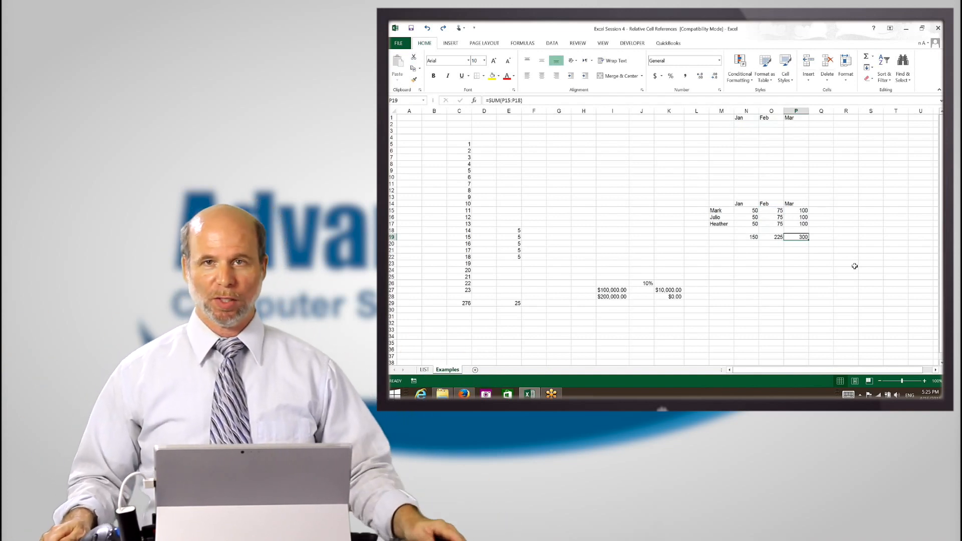
Copy the monthly total formulas from N19:P19 to N2:P2 and inspect the reference in N2's formula
key(Up)
key(Up)
key(Up)
key(Up)
key(Up)
key(Up)
key(Up)
key(Up)
key(Up)
key(Up)
key(Up)
key(Up)
key(Up)
key(Up)
key(Up)
key(Up)
key(Up)
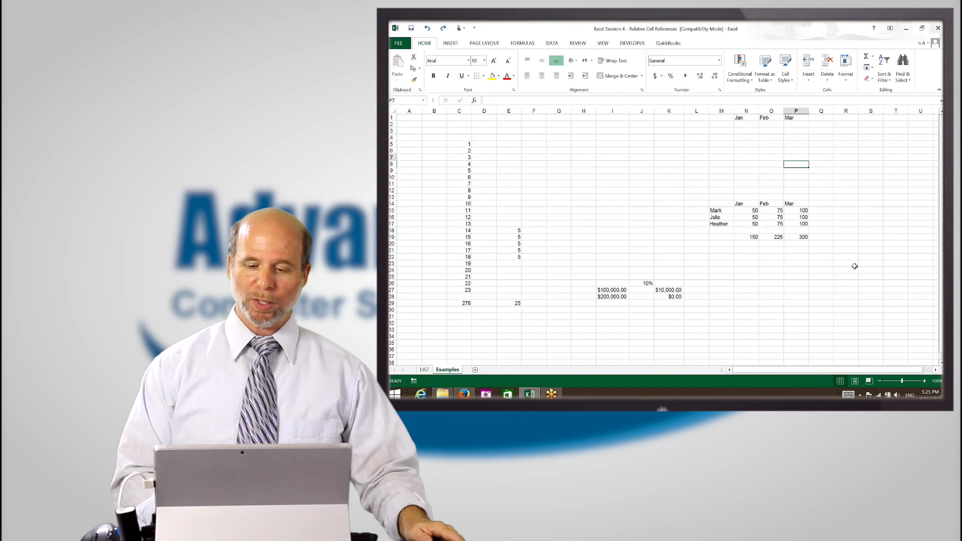
key(Left)
key(Left)
key(Down)
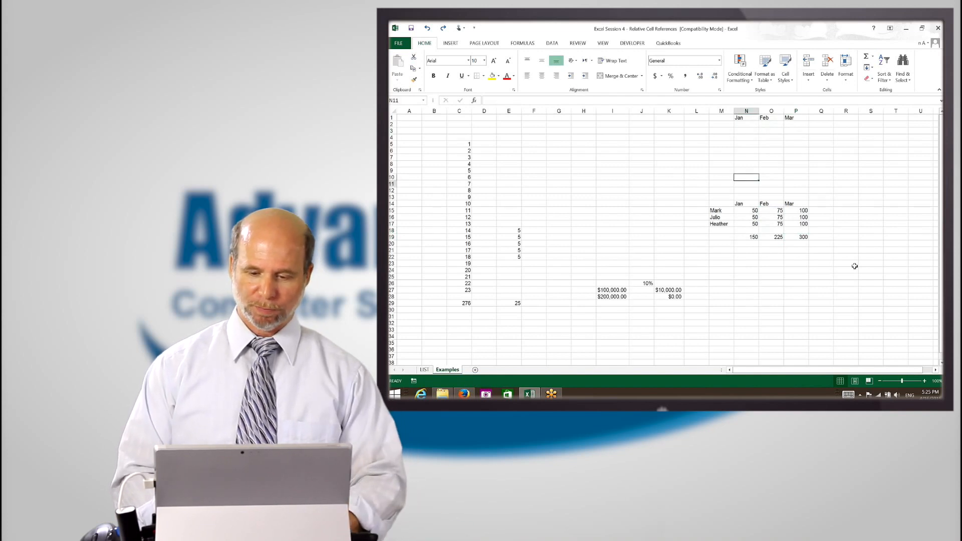
key(Down)
key(Down)
key(Down)
key(Down)
key(Down)
key(Down)
key(Down)
key(Down)
key(shift+Right)
key(shift+Right)
key(ctrl+c)
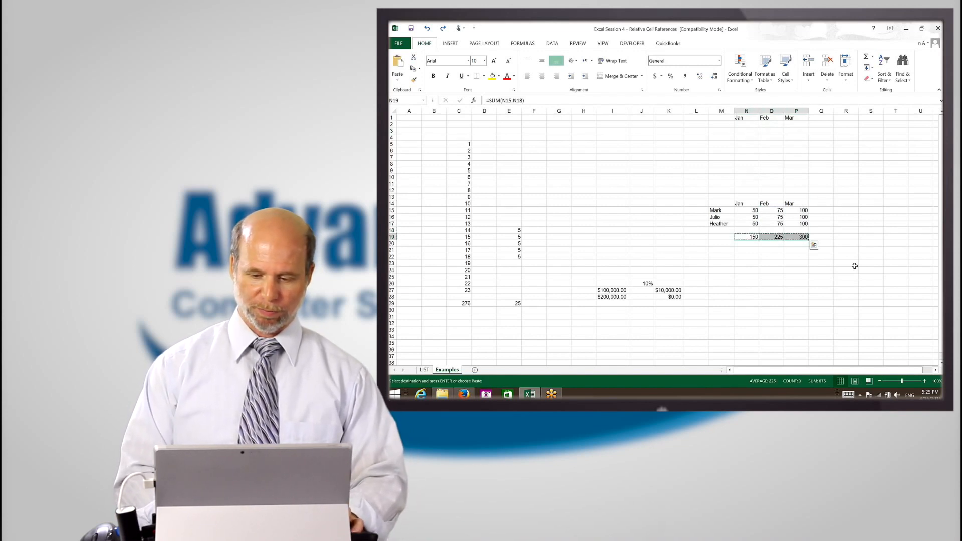
key(Up)
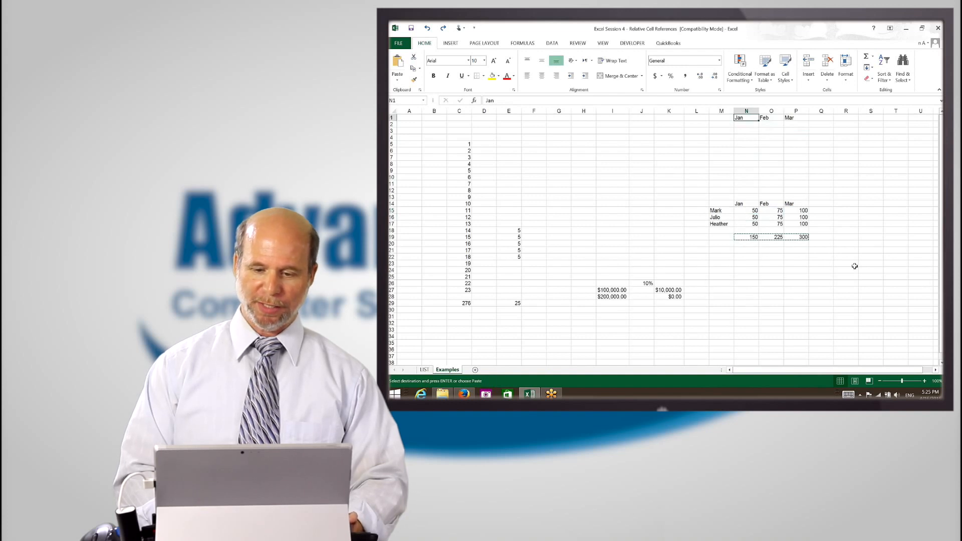
key(Return)
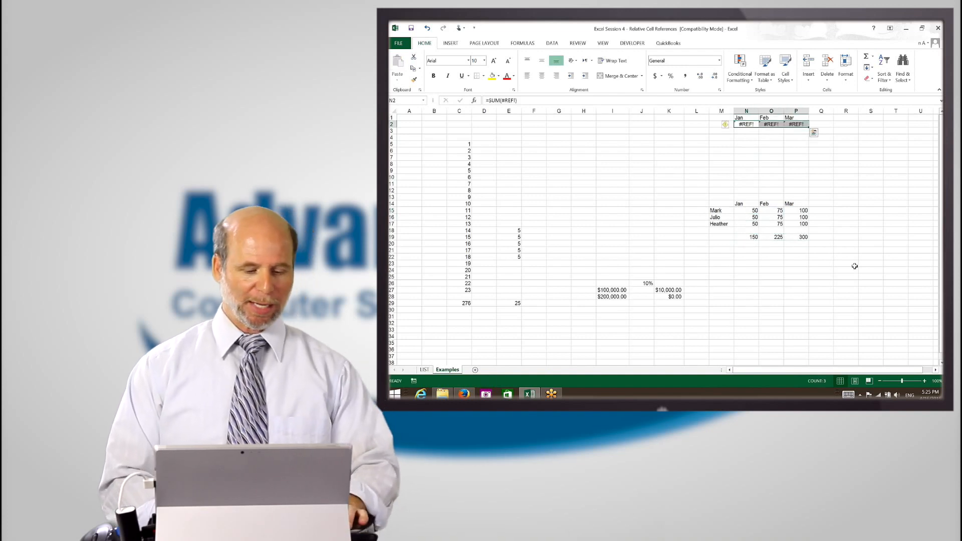
key(F2)
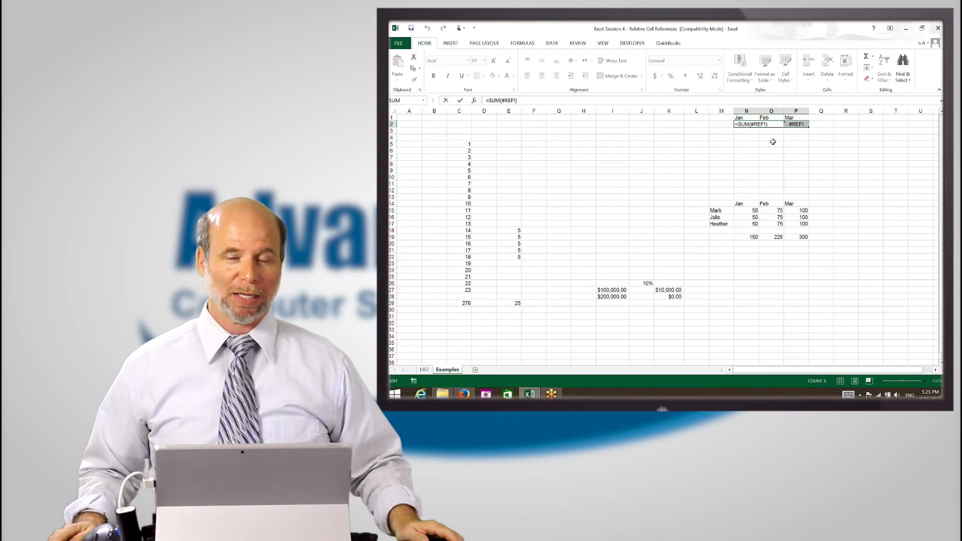
key(ctrl+Return)
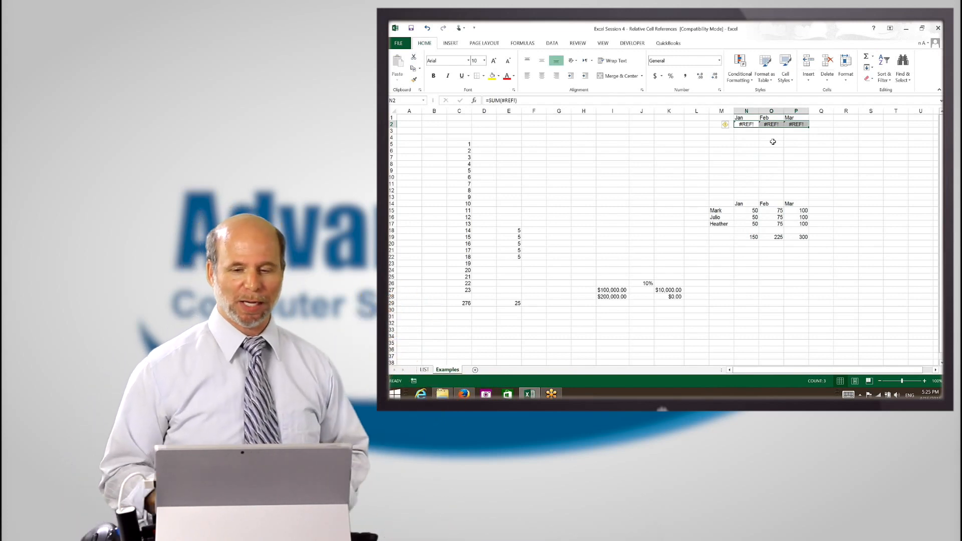
Switch to the LIST sheet and examine the cells referenced by the PERCENT formula in H2
click(424, 369)
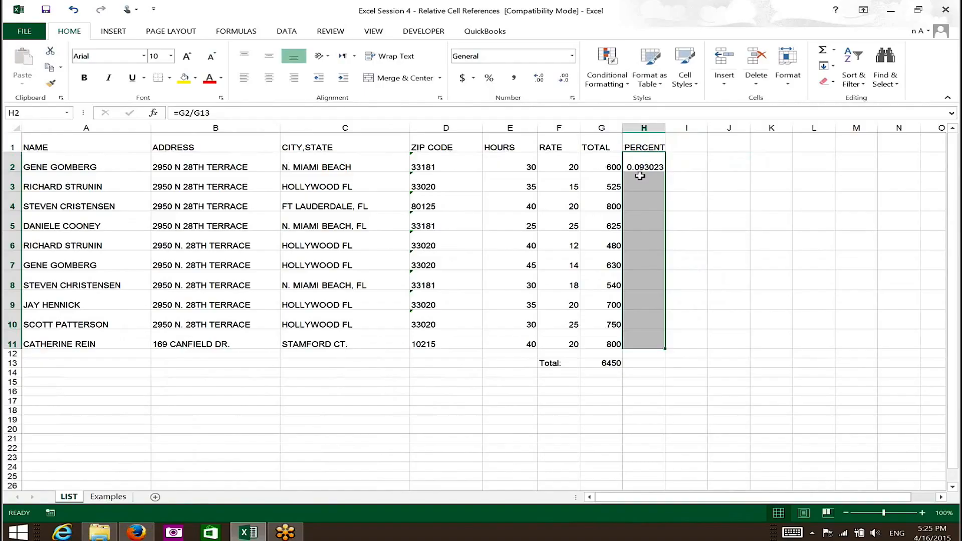
click(653, 165)
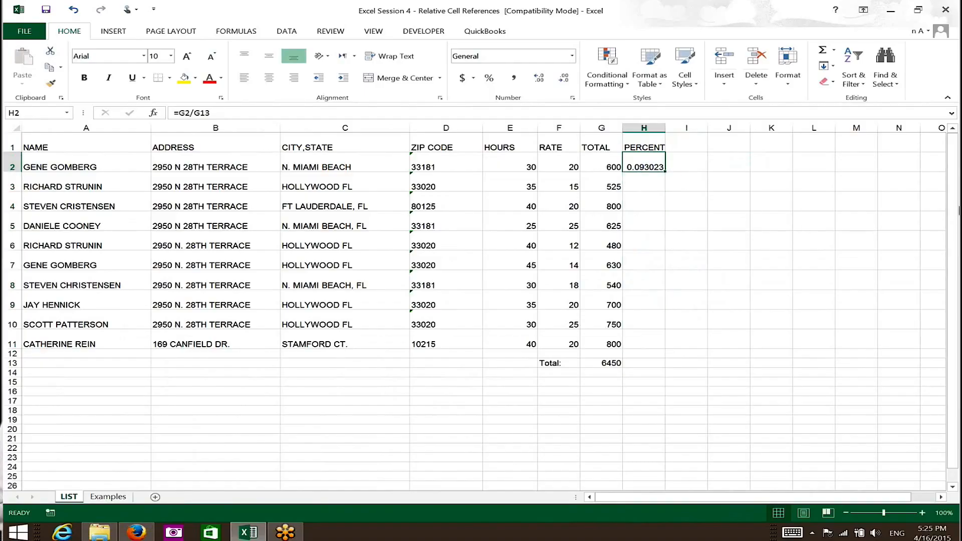
key(F2)
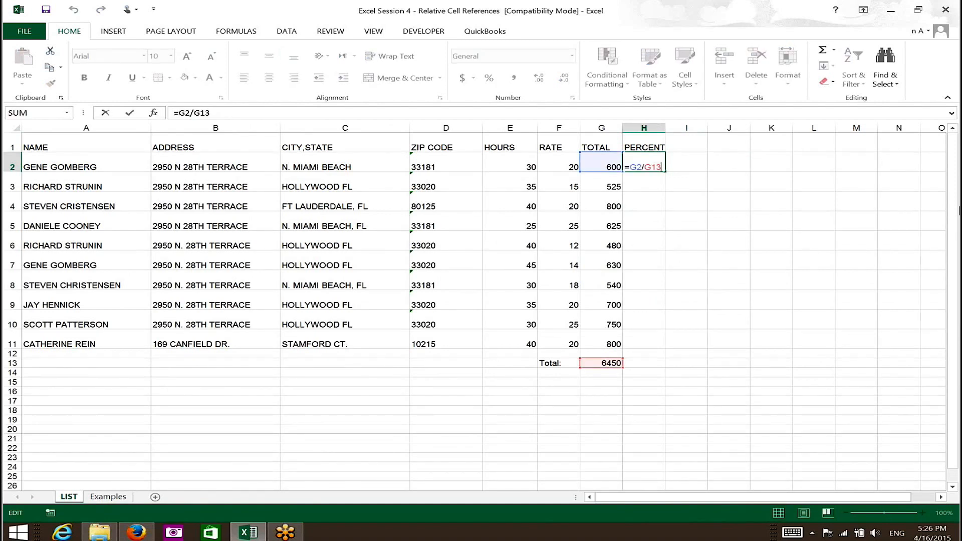
key(ctrl+Return)
drag(665, 171, 665, 228)
key(ctrl+z)
key(F2)
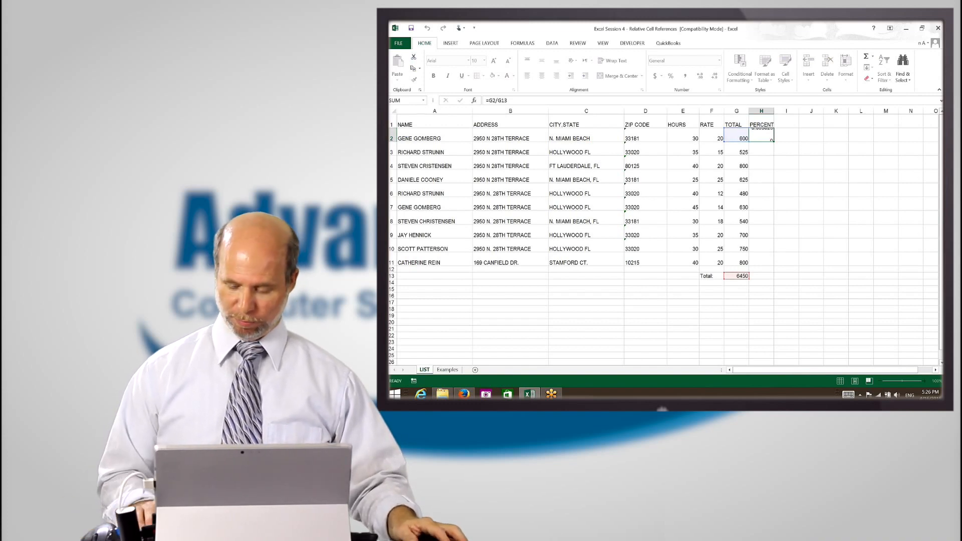
key(ctrl+Return)
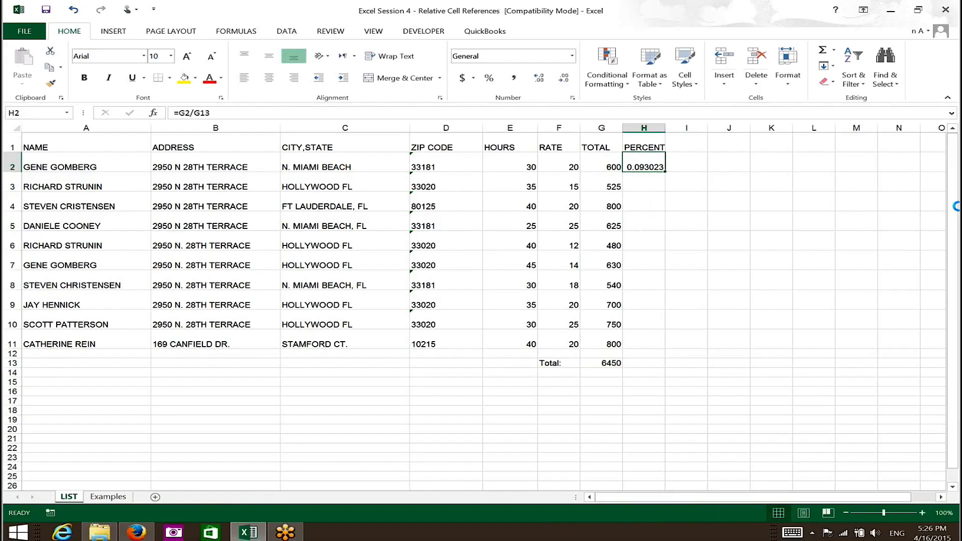
Try copying the PERCENT formula from H2 to H3, and clear the copy after inspecting its references
key(ctrl+c)
key(shift+Down)
key(Return)
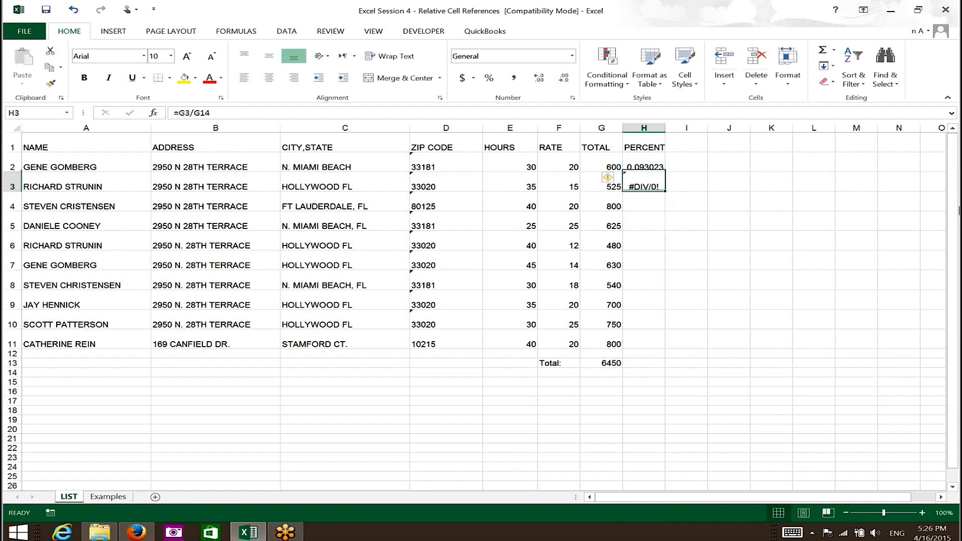
key(F2)
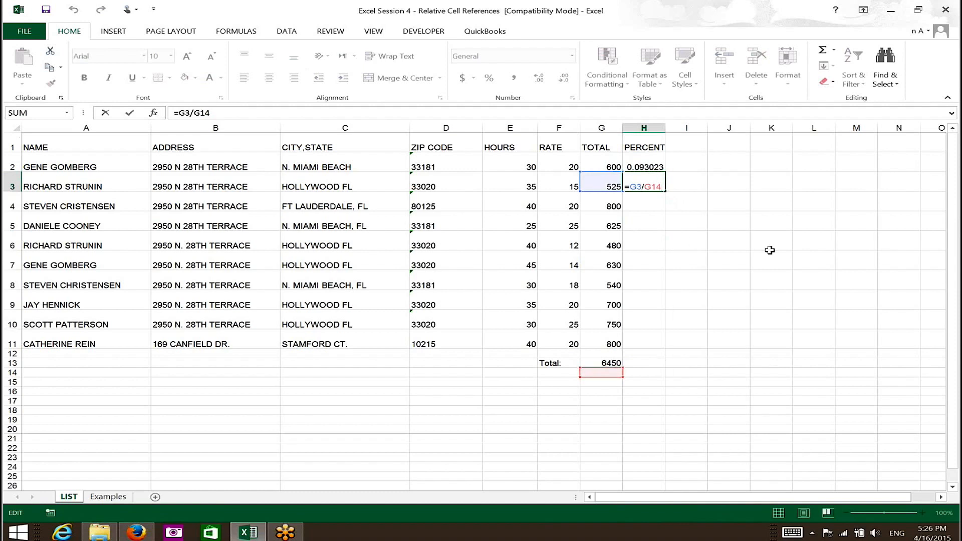
key(ctrl+Return)
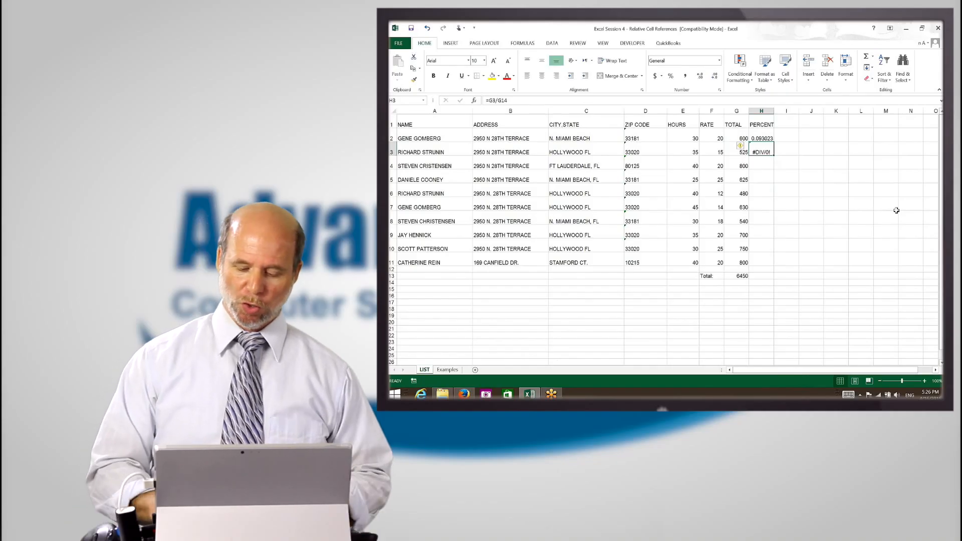
key(Delete)
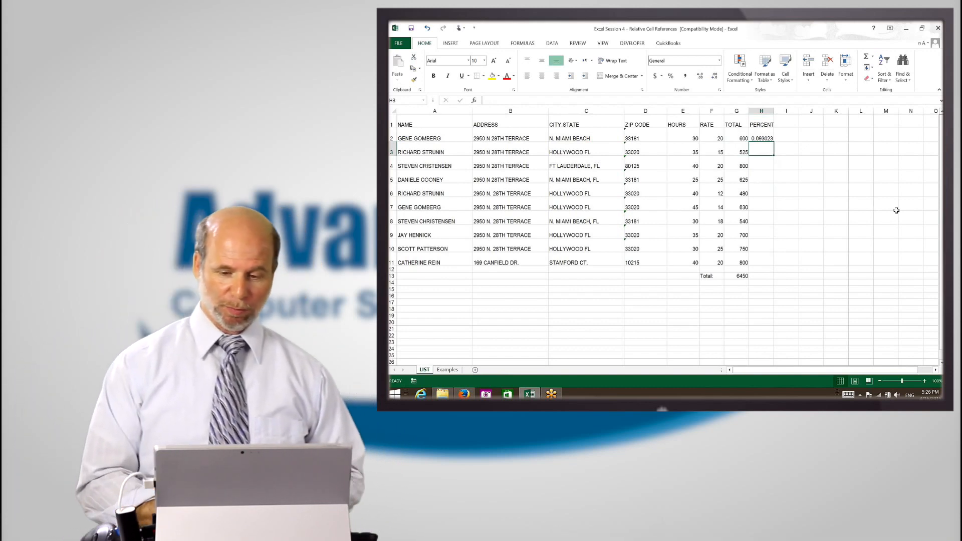
Change the PERCENT formula in H2 to =G2/G$13 so the total's row reference is absolute
key(Up)
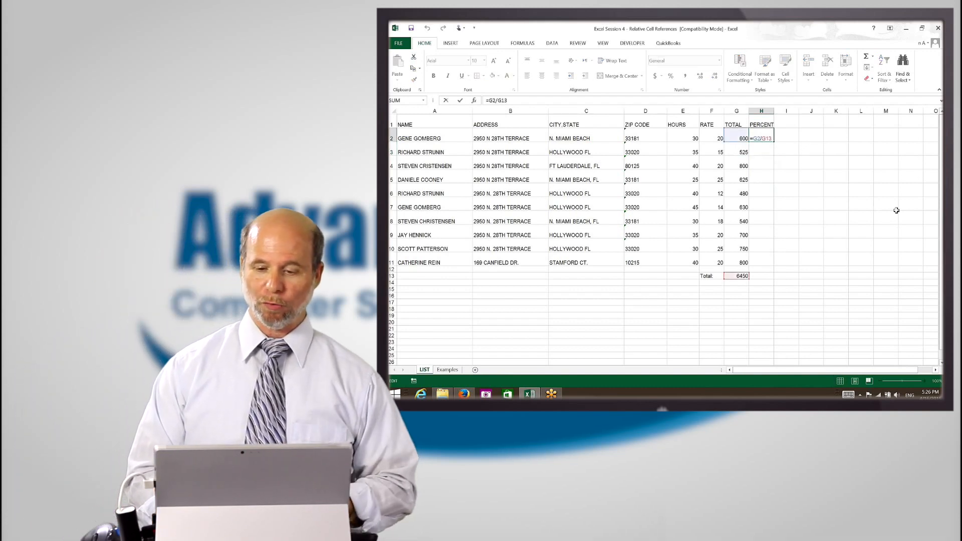
key(F2)
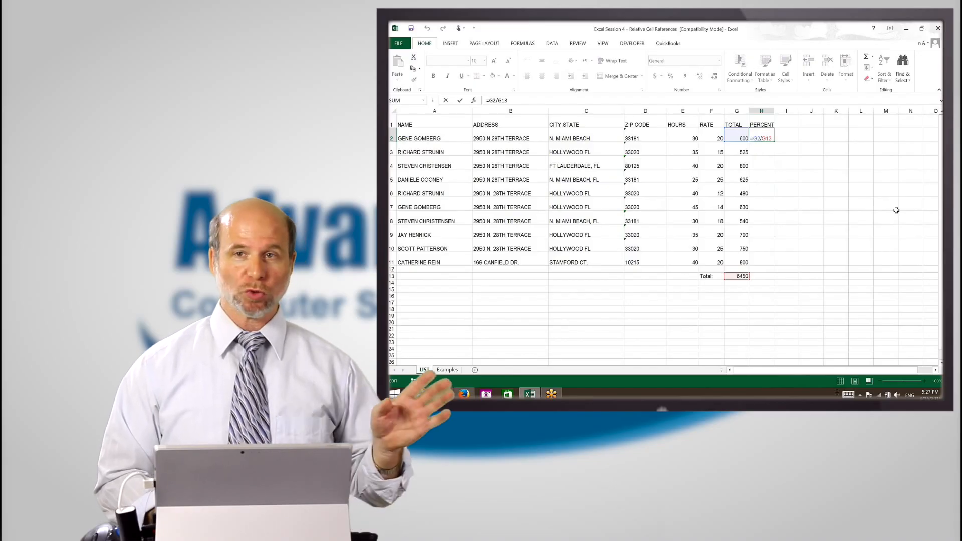
key(Left)
key(Left)
key(Left)
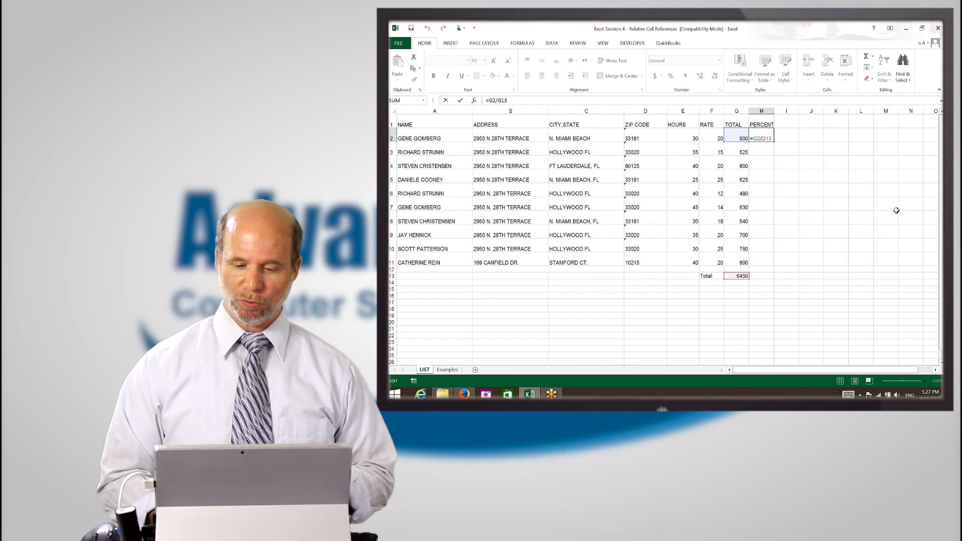
key(Right)
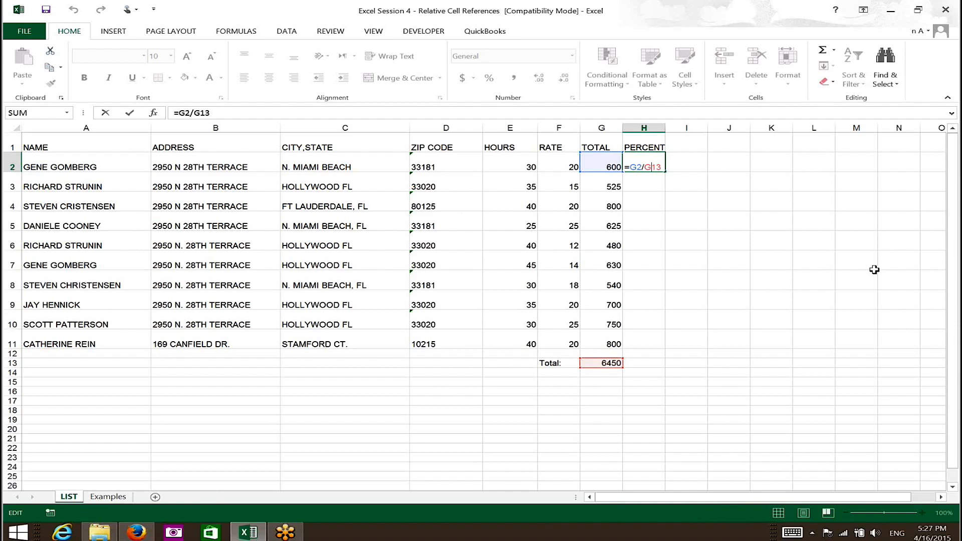
text($)
key(ctrl+Return)
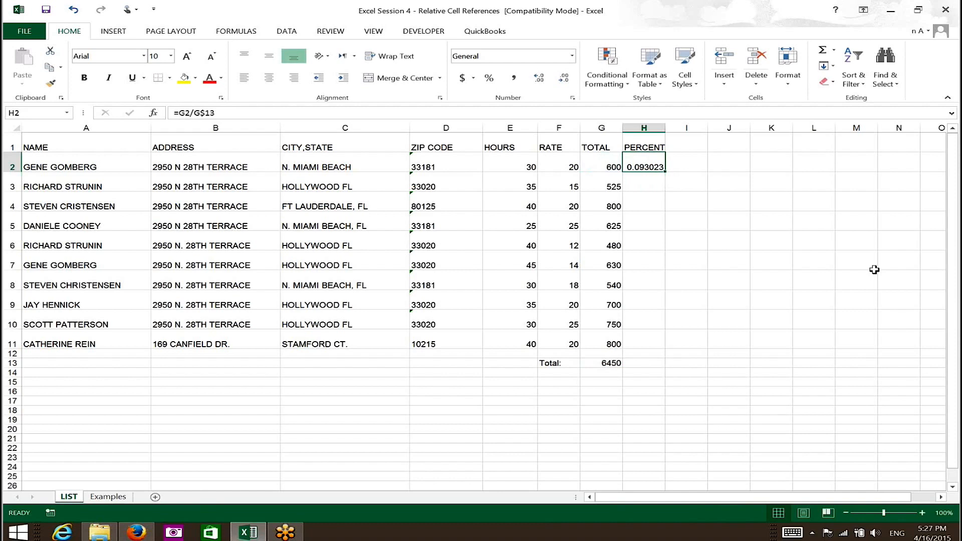
Copy the PERCENT formula from H2 down through H11 and inspect the copied formula in H3
key(ctrl+c)
key(shift+Down)
key(shift+Down)
key(shift+Down)
key(shift+Down)
key(shift+Down)
key(shift+Down)
key(shift+Down)
key(shift+Down)
key(shift+Down)
key(shift+Down)
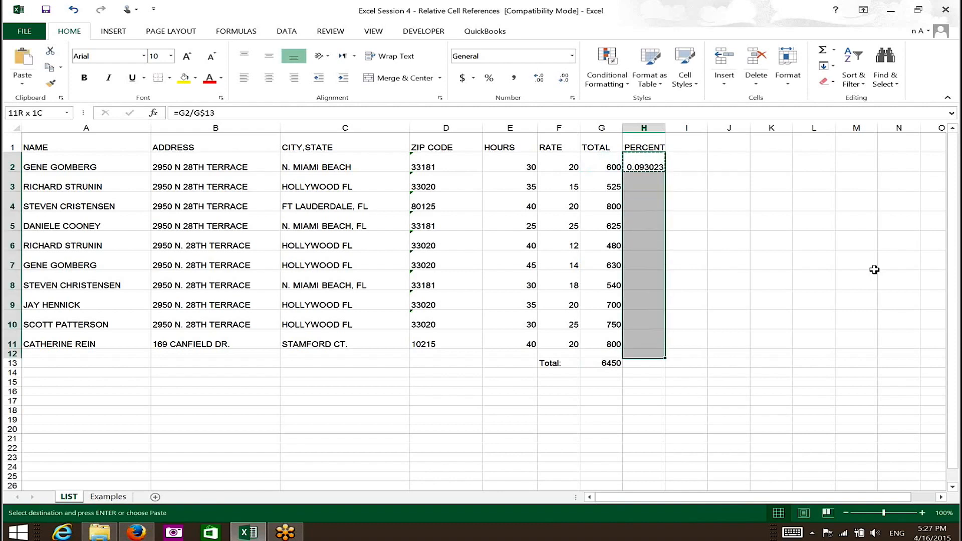
key(shift+Up)
key(Return)
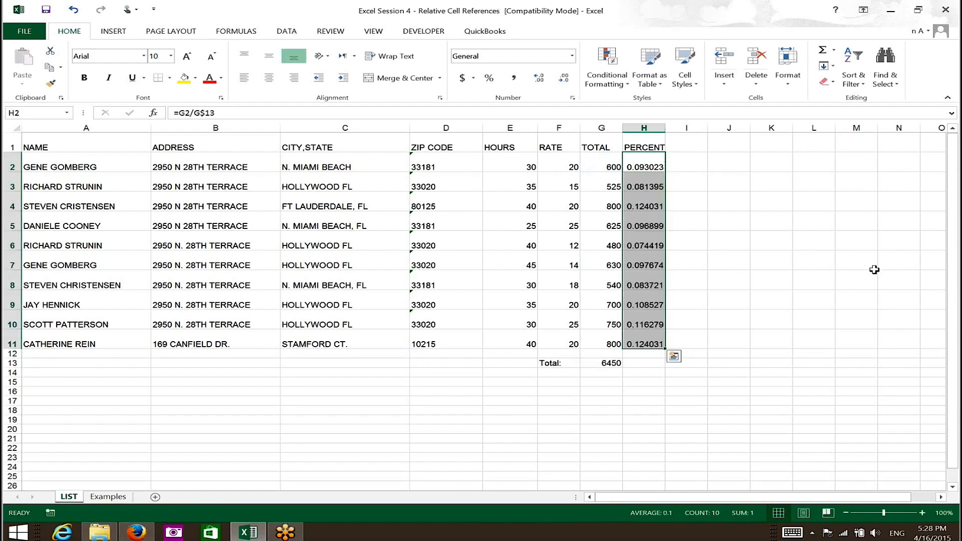
key(Down)
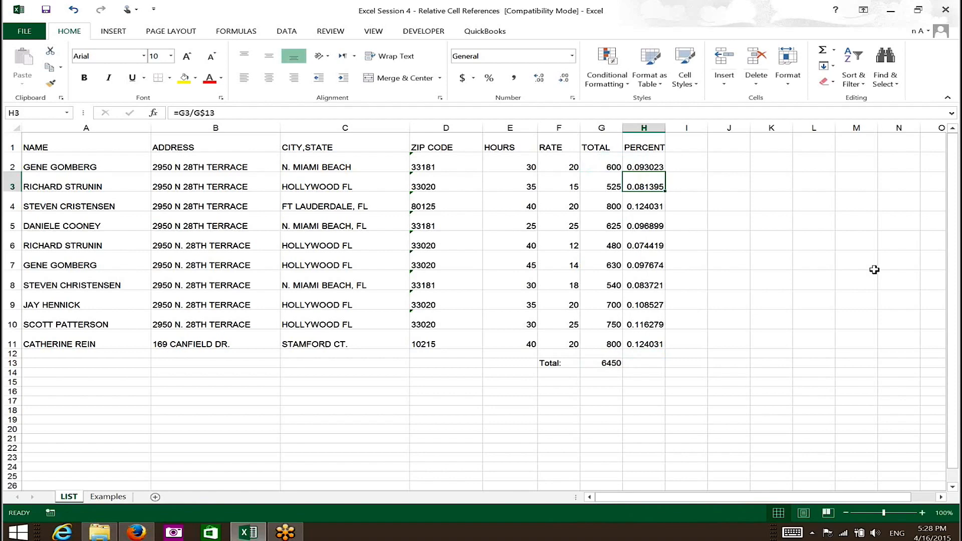
Format the TOTAL values in G2:G13, including the grand total, as Currency with two decimals
key(Up)
key(Left)
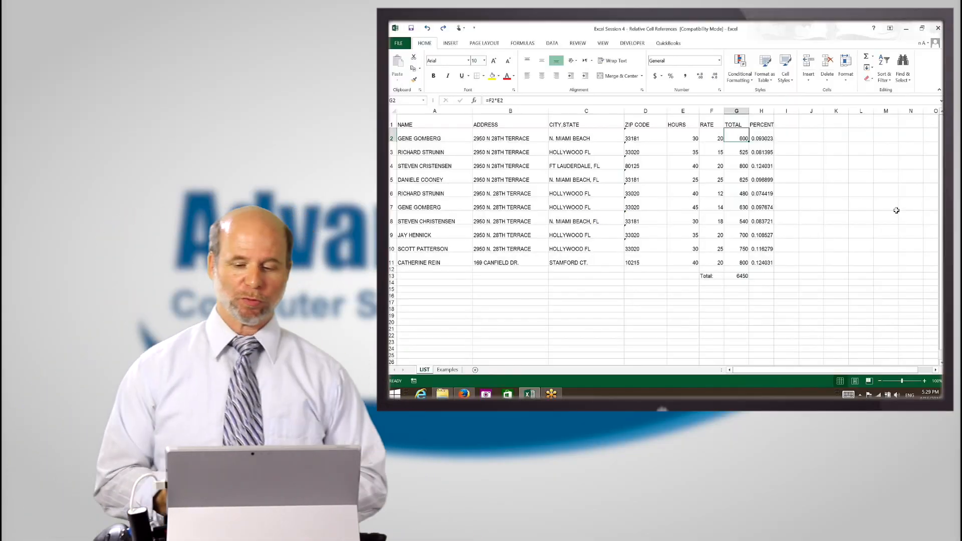
key(ctrl+shift+Down)
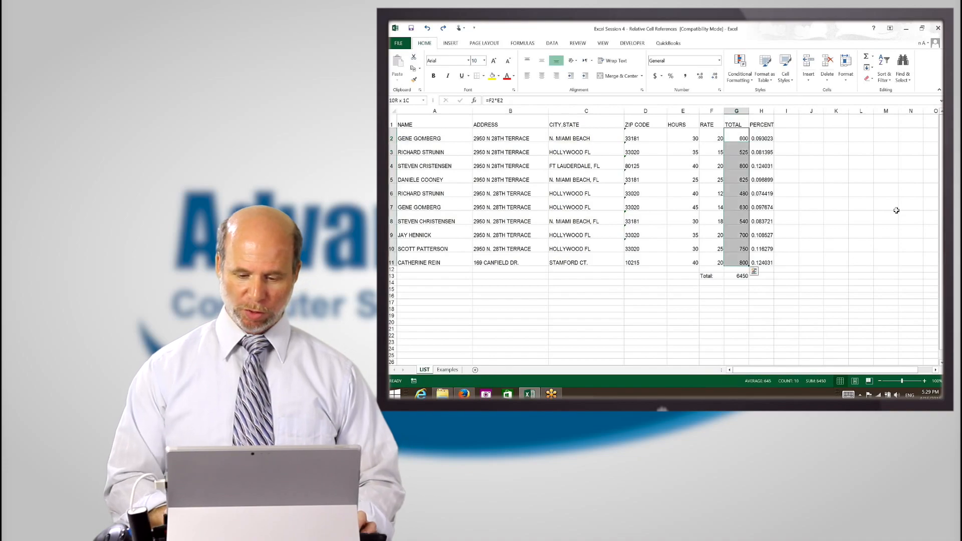
key(shift+Down)
key(shift+Down)
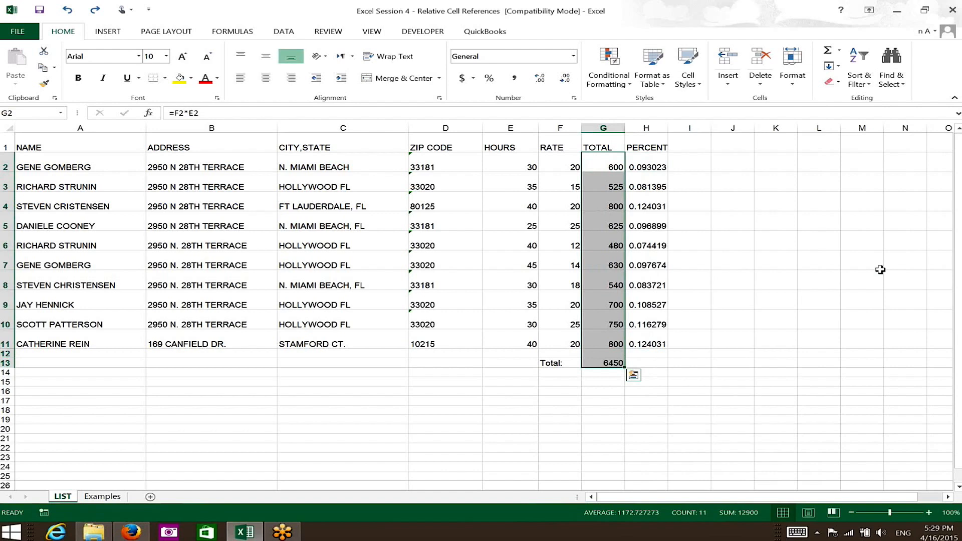
key(ctrl+shift+4)
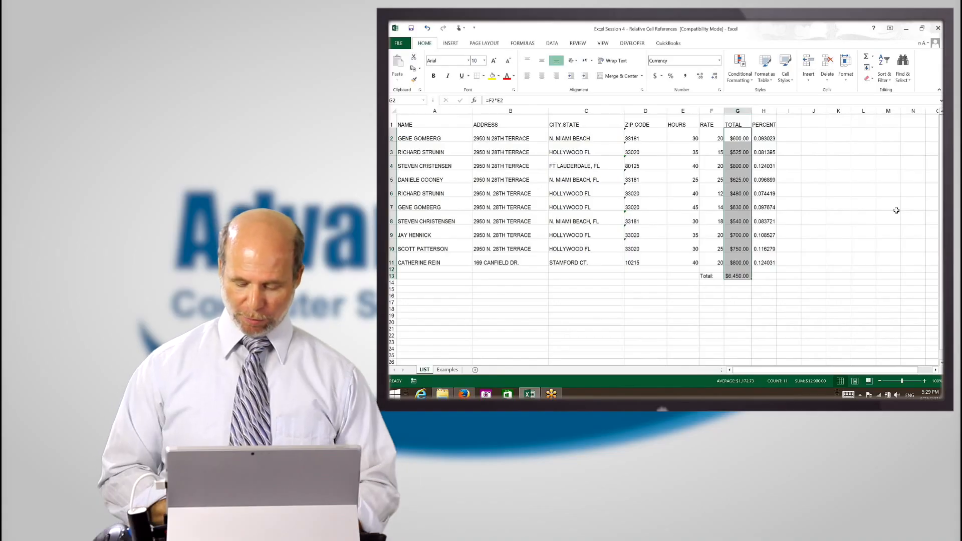
Format the PERCENT values in H2:H11 as Percentage without decimals
key(Right)
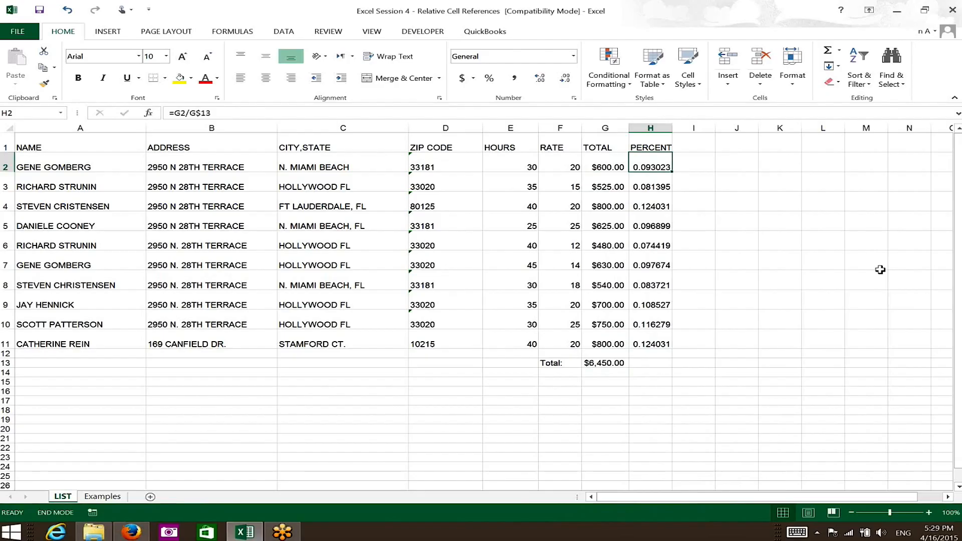
key(ctrl+shift+Down)
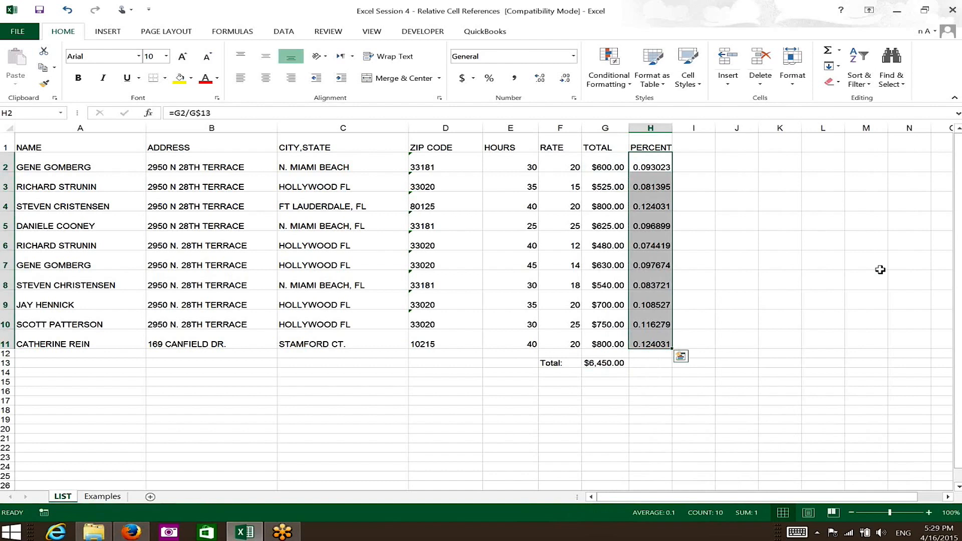
key(ctrl+shift+5)
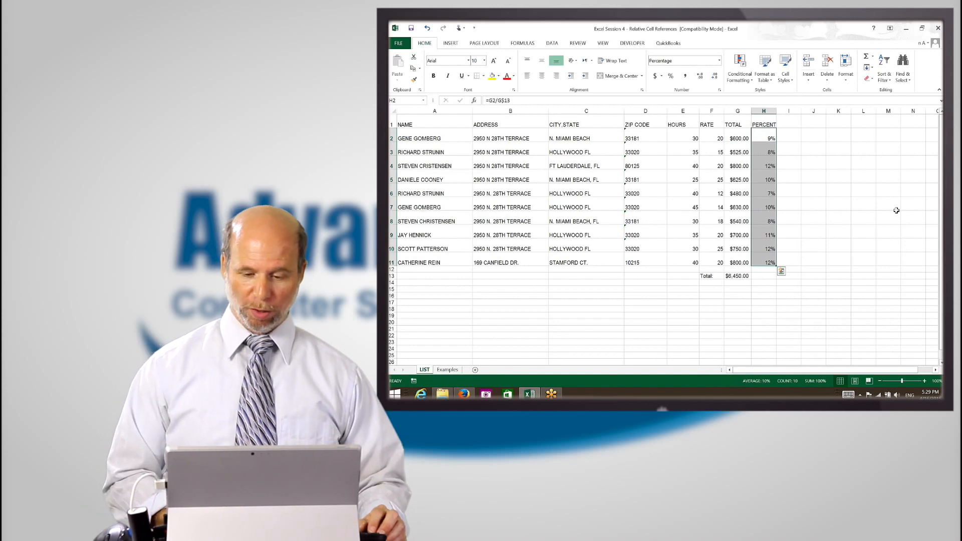
Try the Number, Currency and Percentage formats on G2:G13, and return the values to Currency
key(Left)
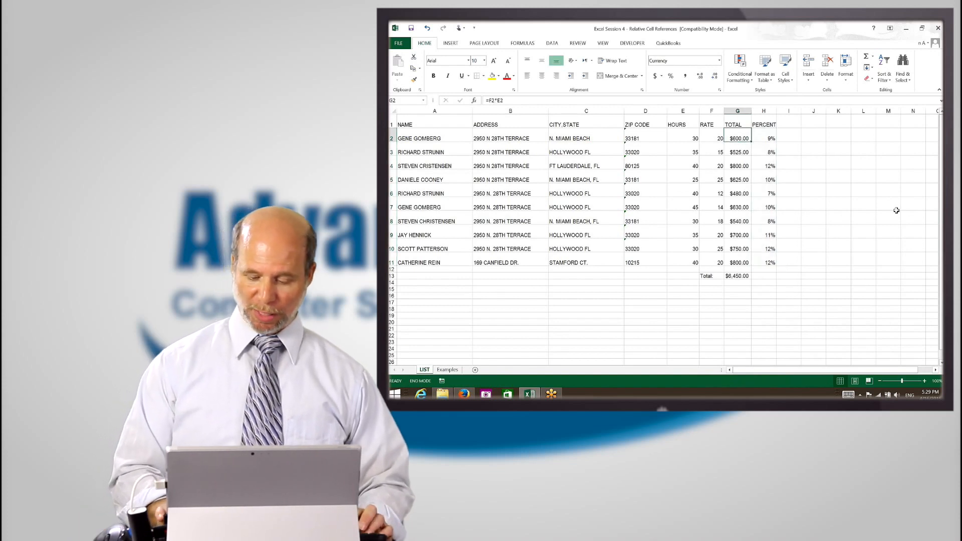
key(ctrl+shift+Down)
key(ctrl+shift+Down)
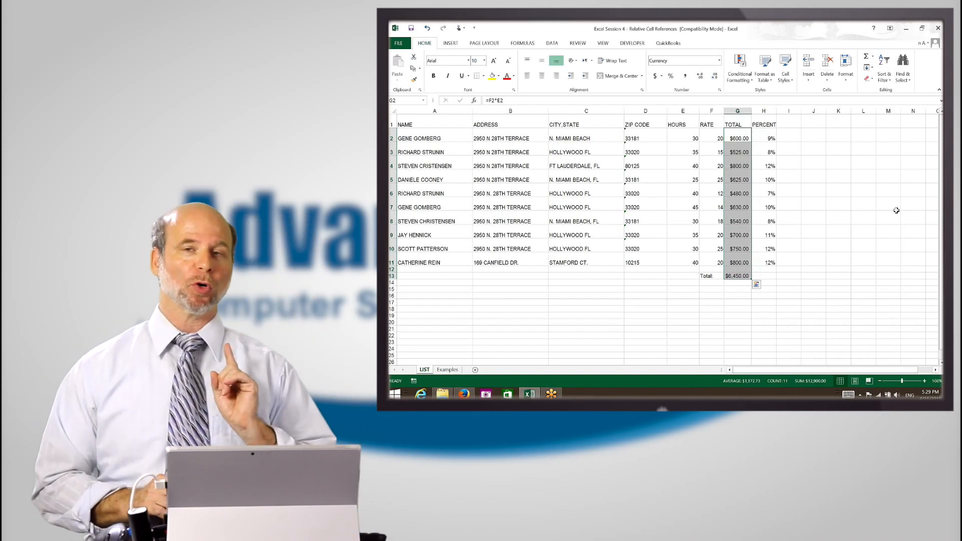
key(ctrl+shift+1)
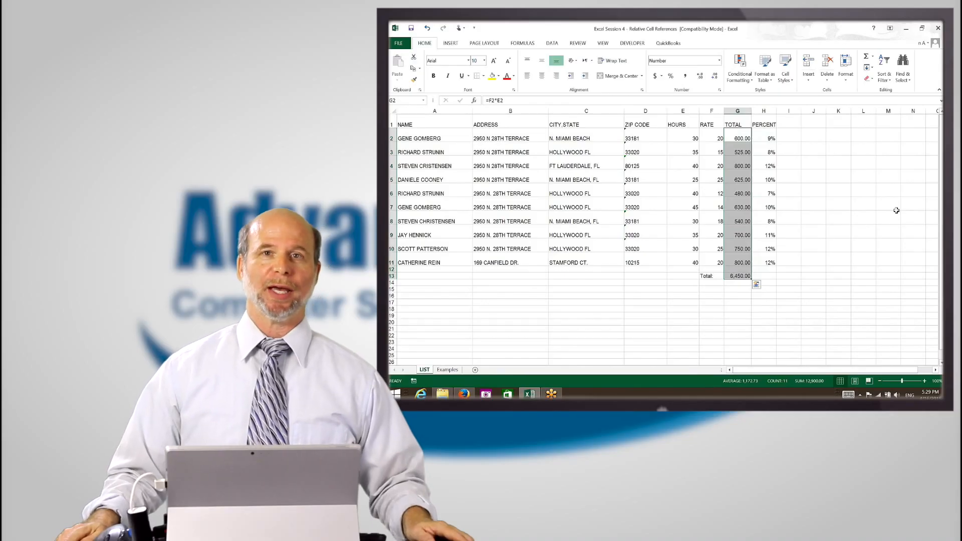
key(ctrl+shift+4)
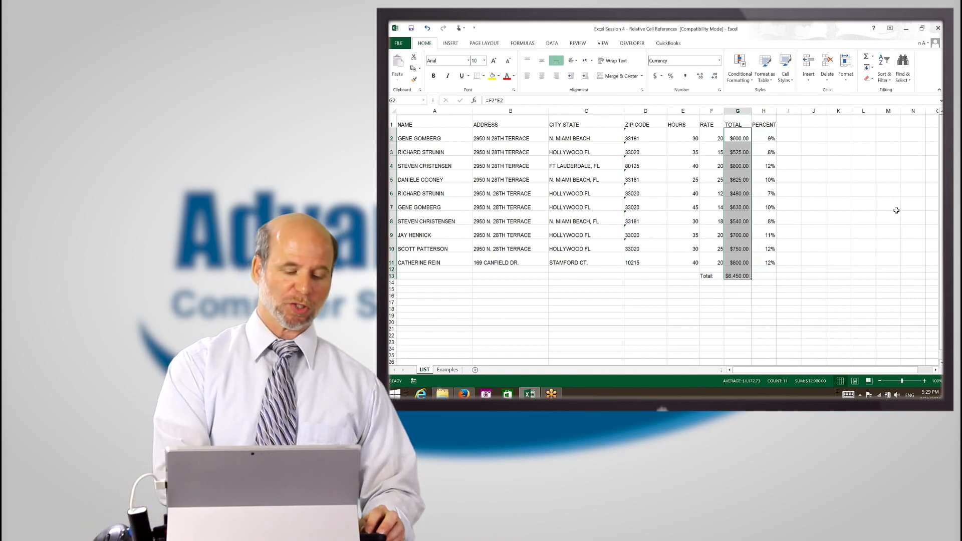
key(ctrl+shift+1)
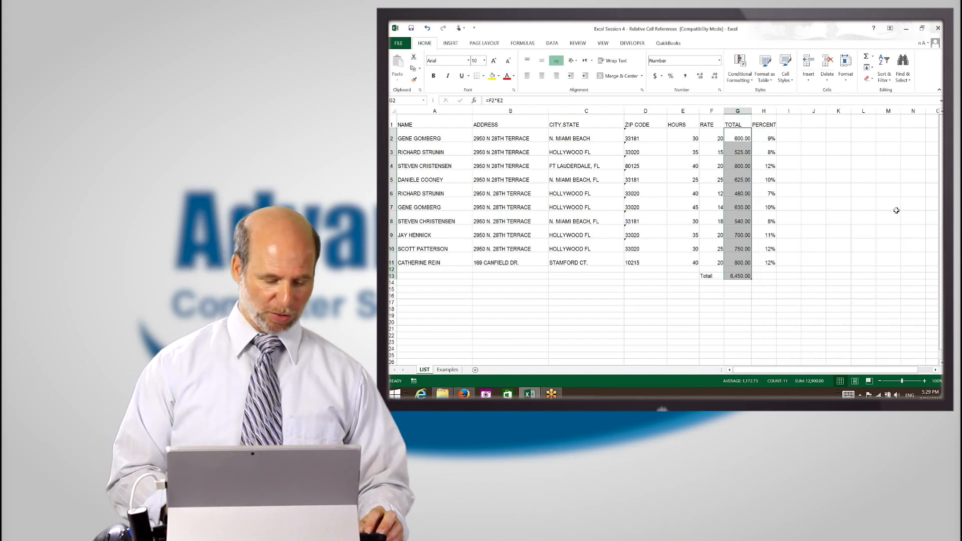
key(ctrl+shift+5)
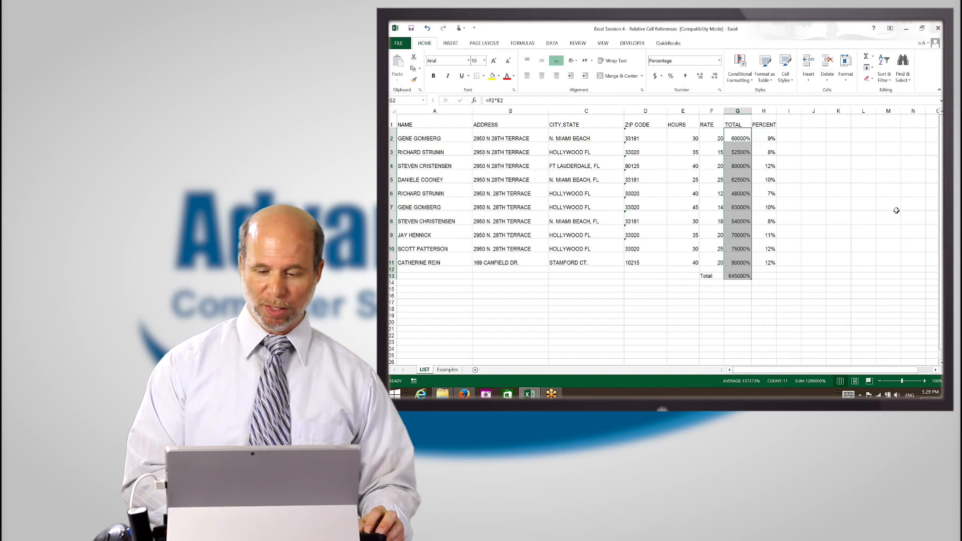
key(ctrl+shift+4)
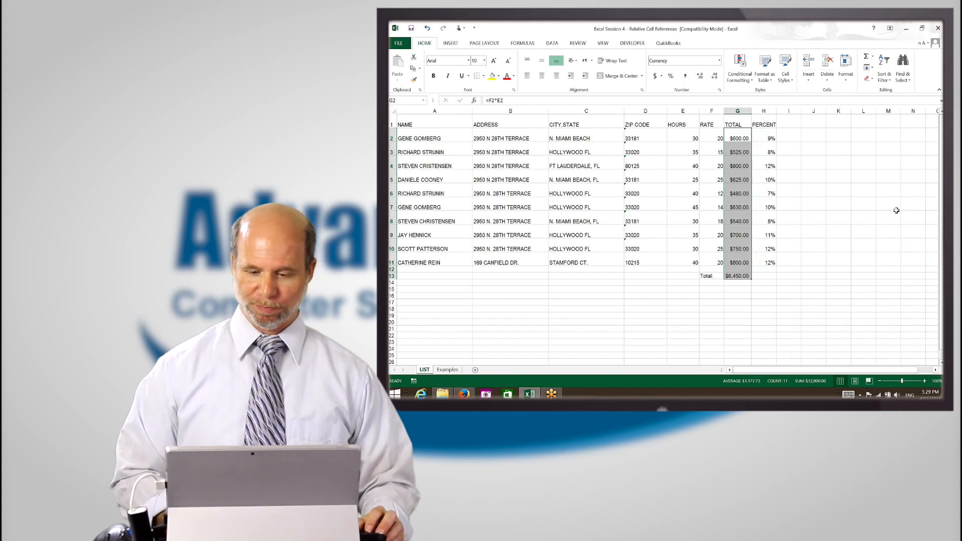
Review the Currency number format options for G2:G11 in Format Cells and accept them as they are
key(Right)
key(Left)
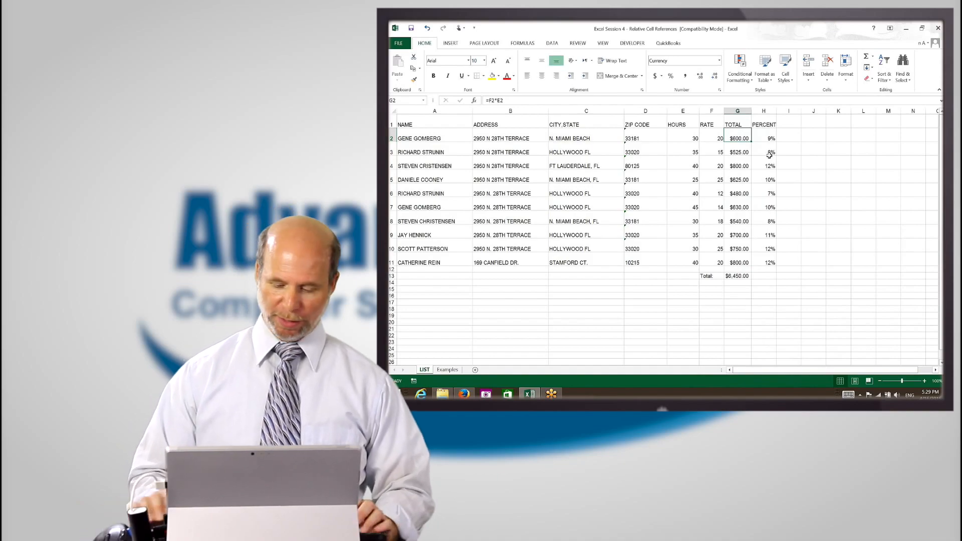
key(End)
key(shift+Down)
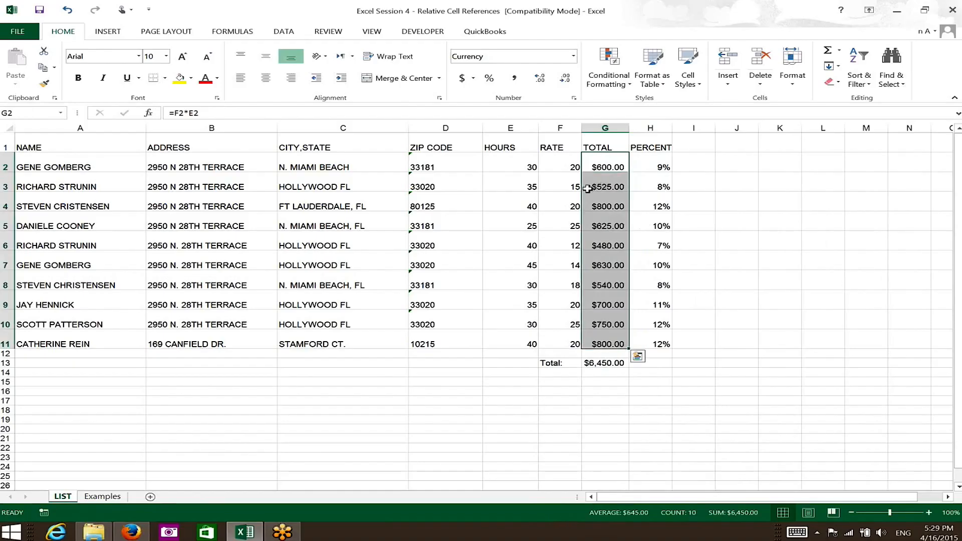
right_click(614, 189)
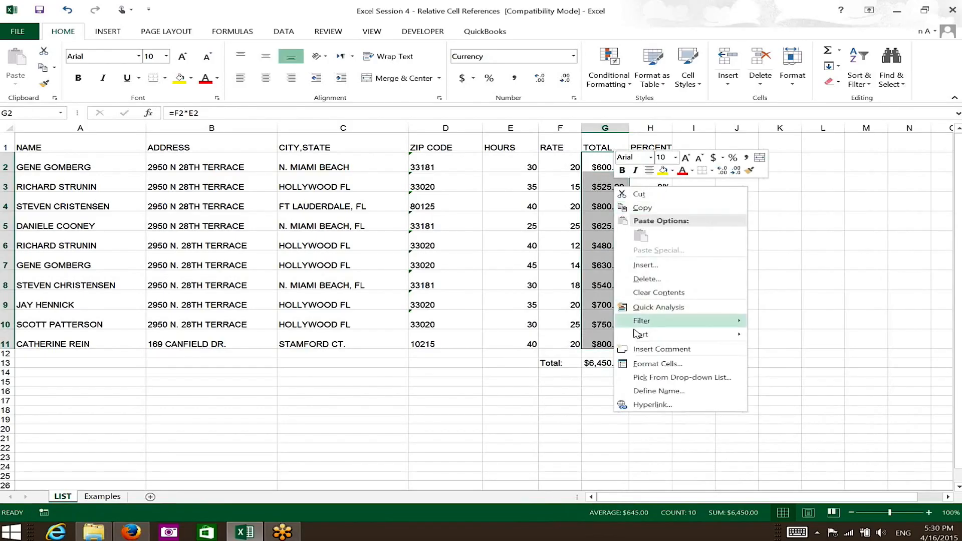
click(657, 364)
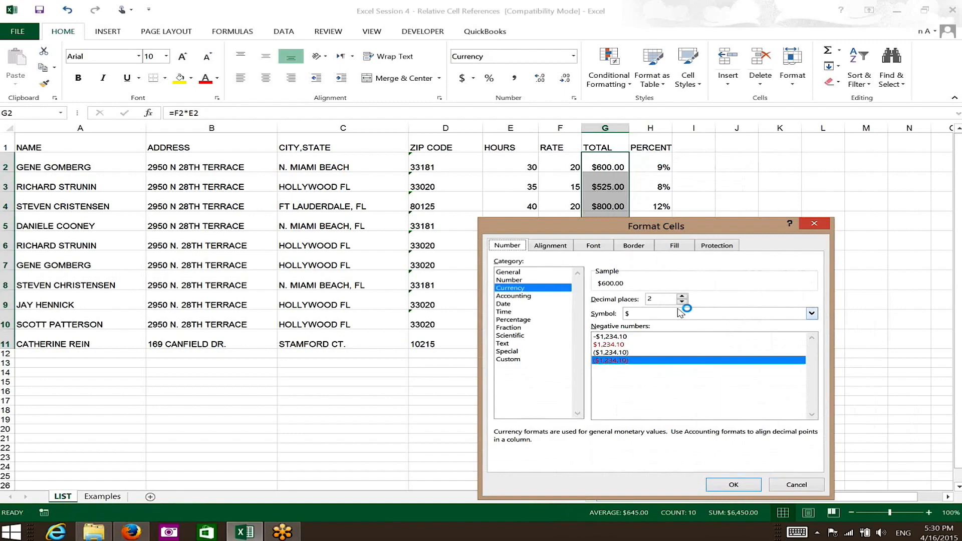
click(734, 484)
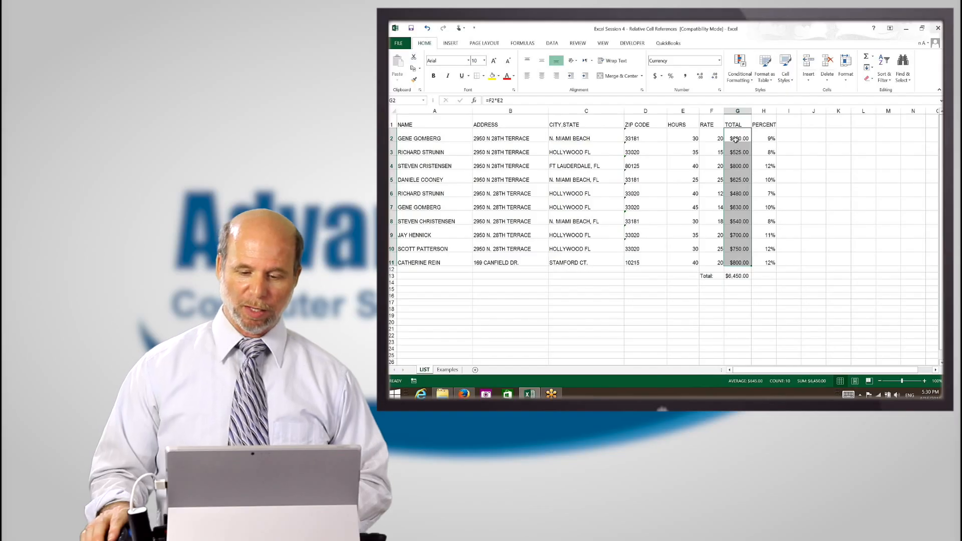
click(735, 140)
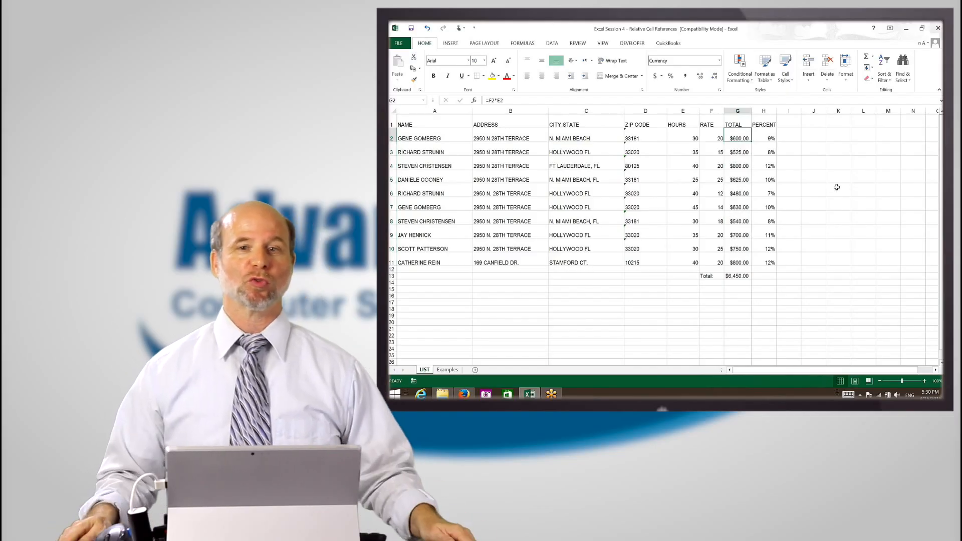